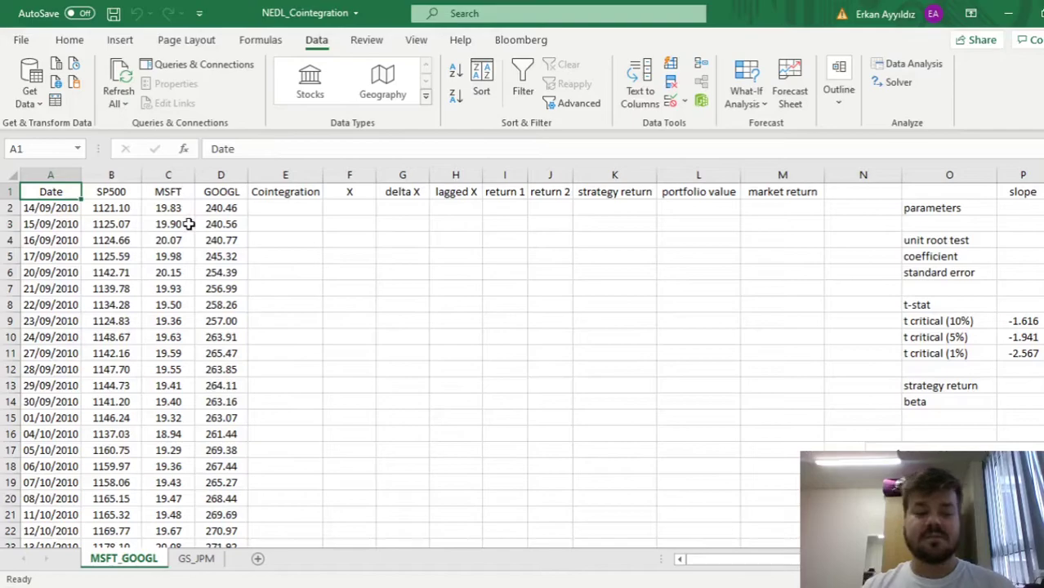
Examine the MSFT and GOOGL price columns and the date range from the first row to the last.
drag(167, 191, 243, 191)
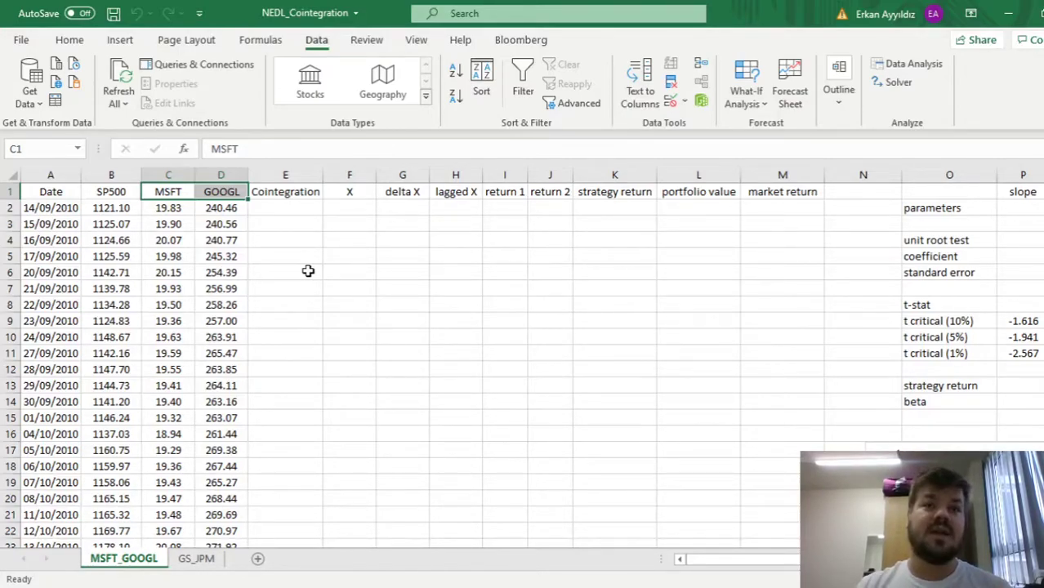
click(59, 212)
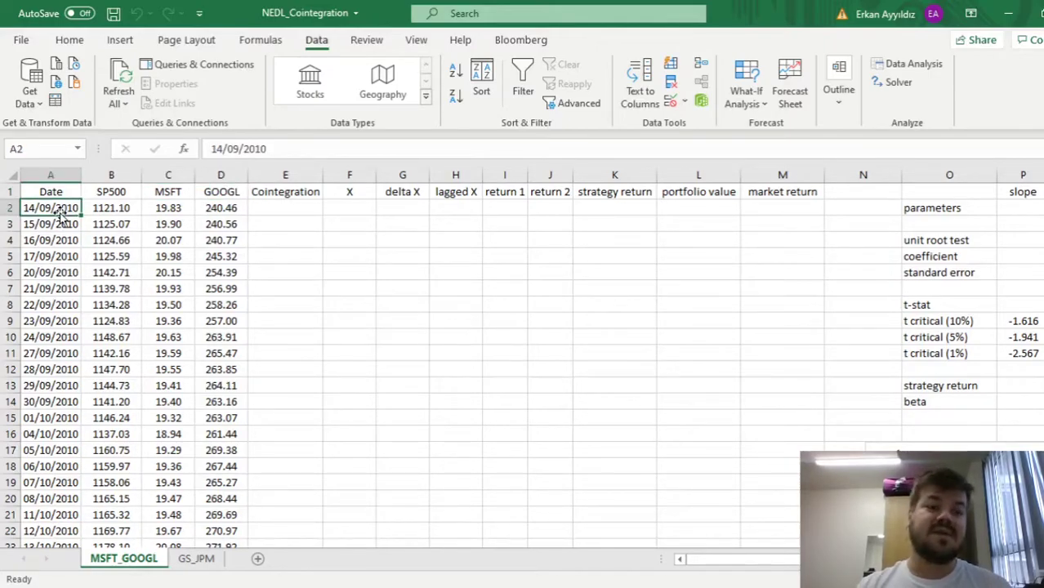
key(ctrl+Down)
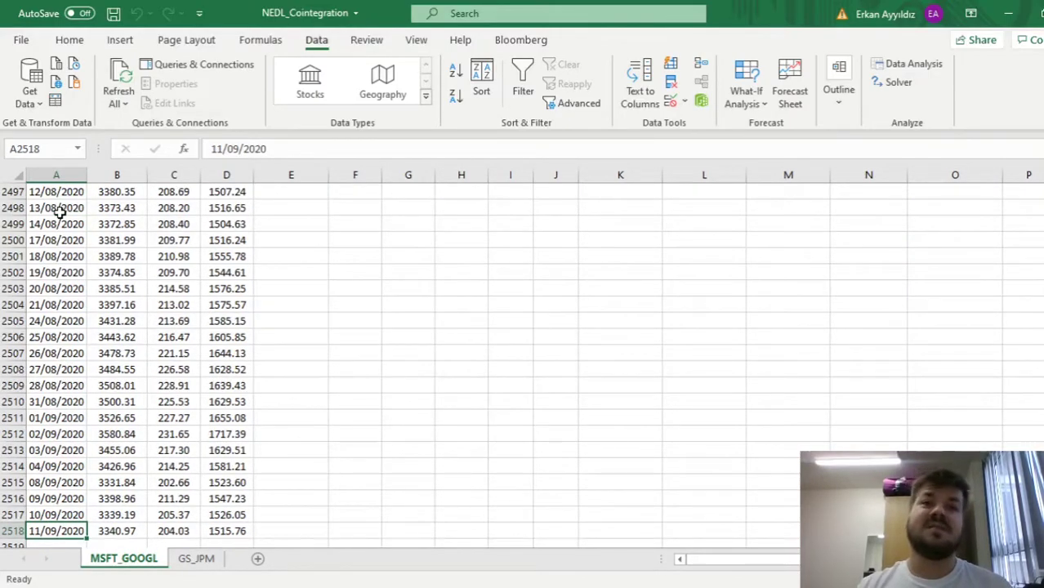
key(ctrl+Up)
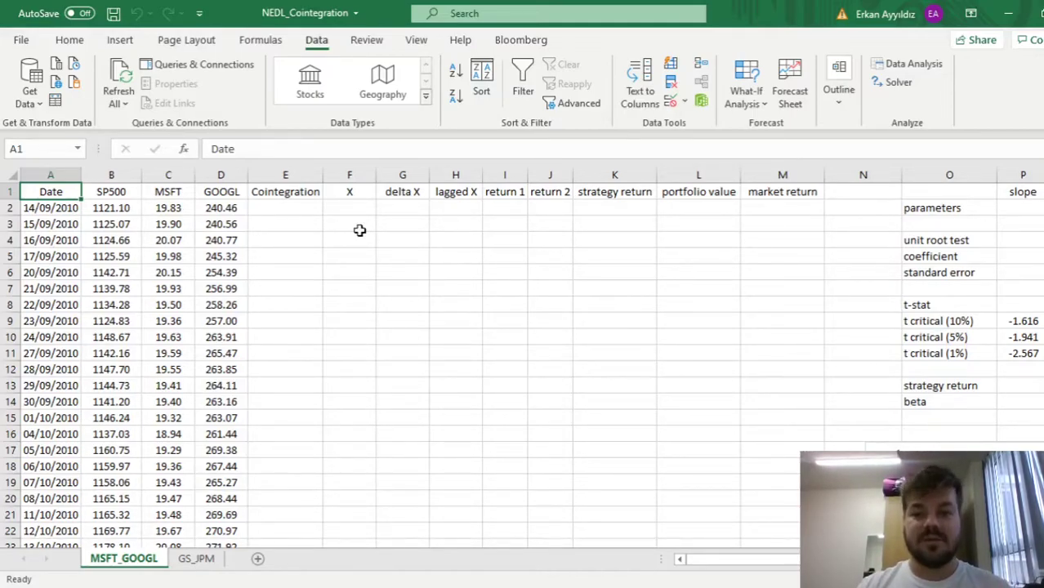
click(602, 214)
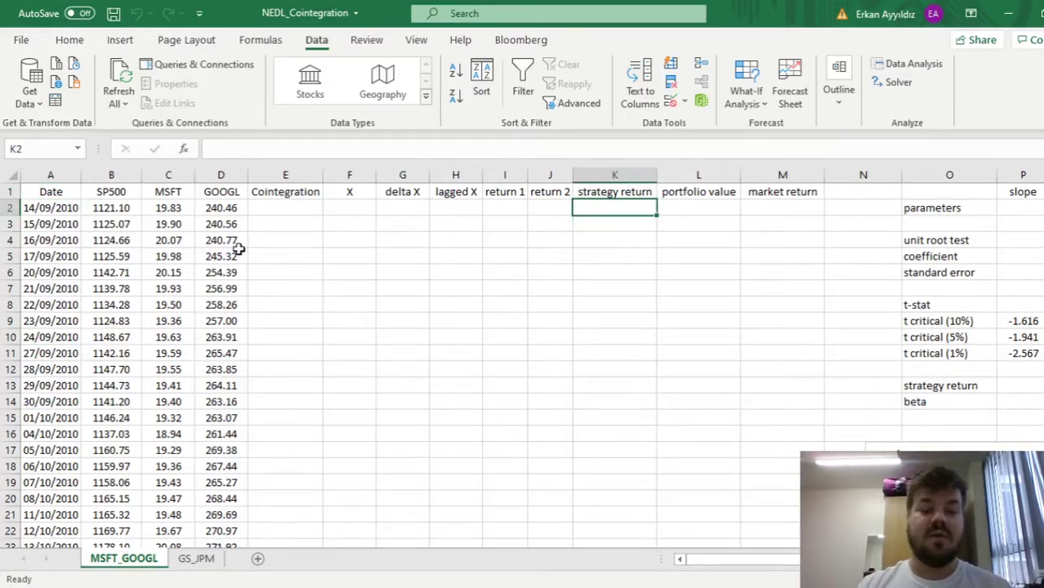
click(218, 209)
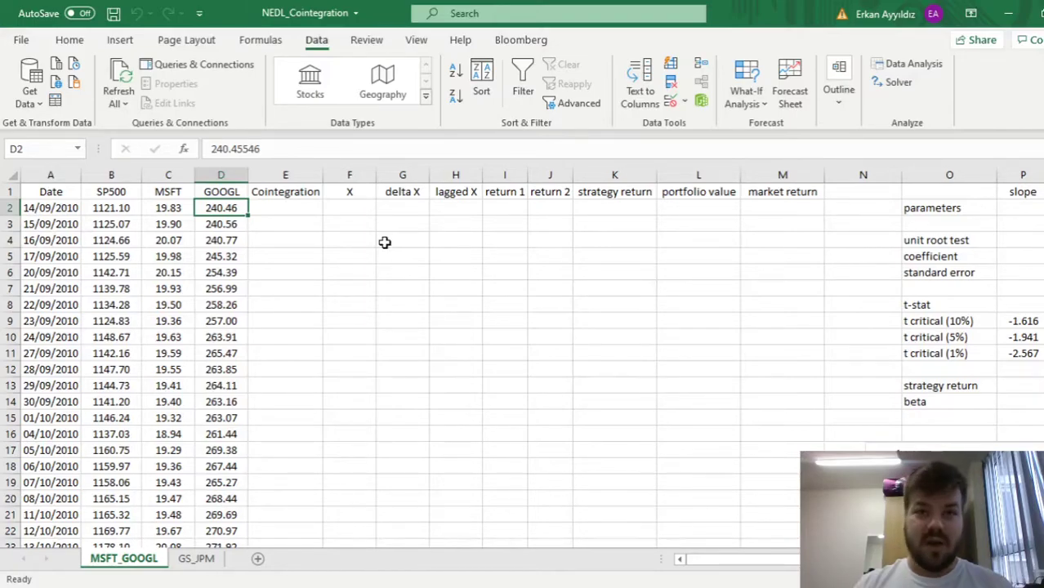
Calculate the slope parameter in P2 by regressing GOOGL on MSFT with =SLOPE(D2:D2518,C2:C2518).
click(1029, 207)
text(=)
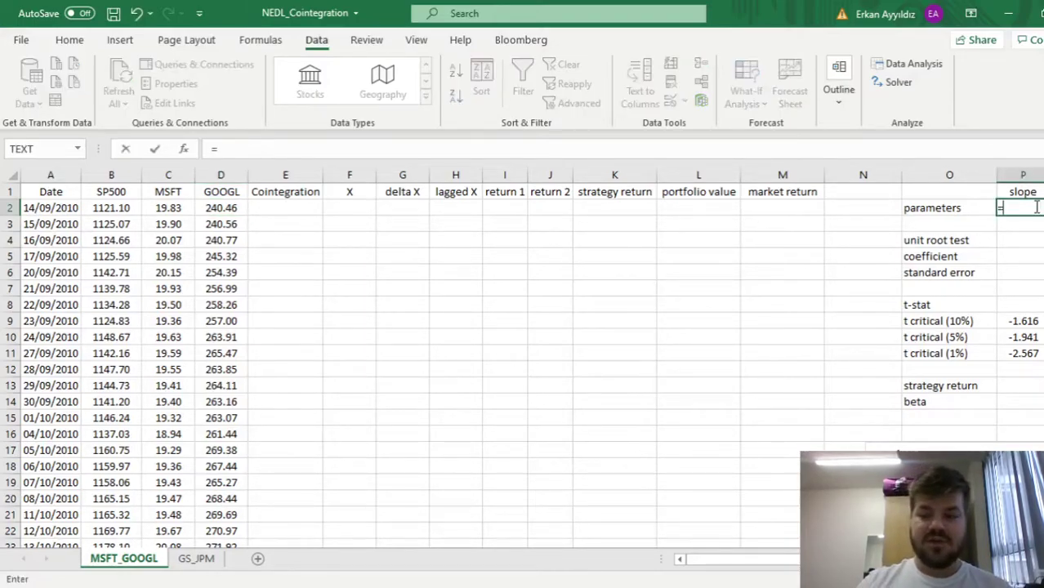
text(SLOPE()
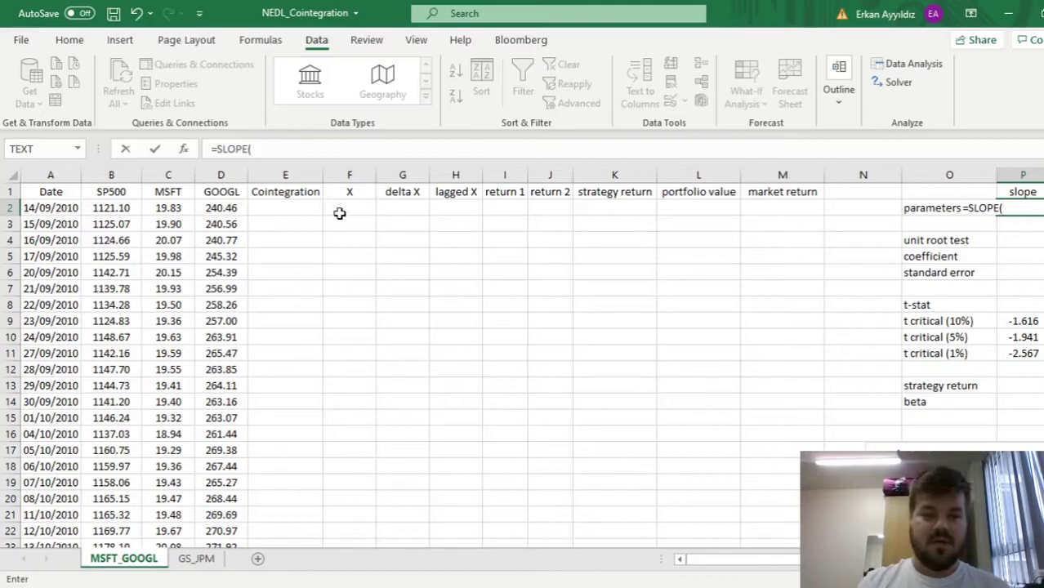
click(228, 212)
key(ctrl+shift+Down)
text(,)
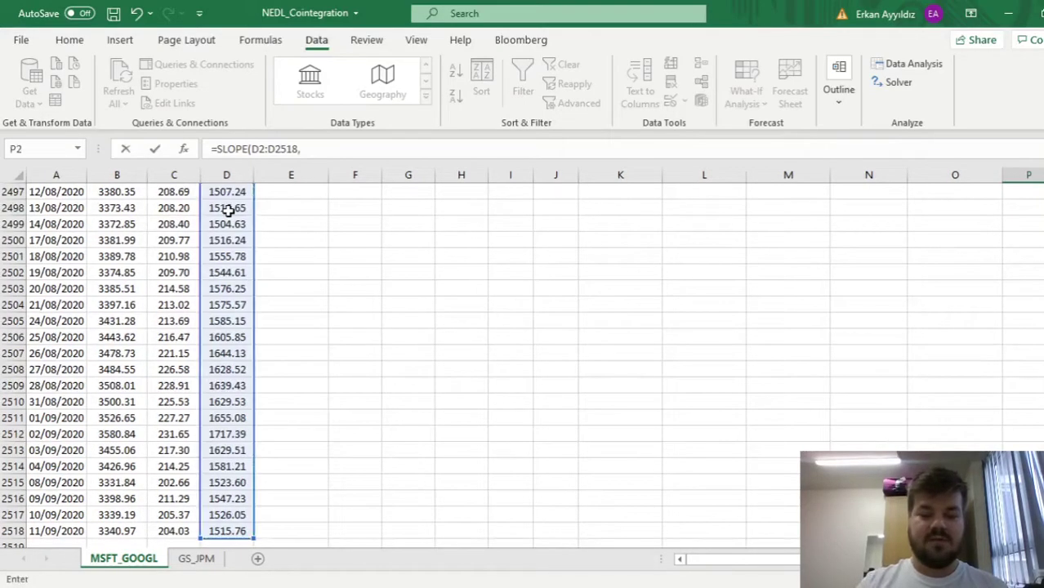
click(187, 223)
key(ctrl+Up)
key(Down)
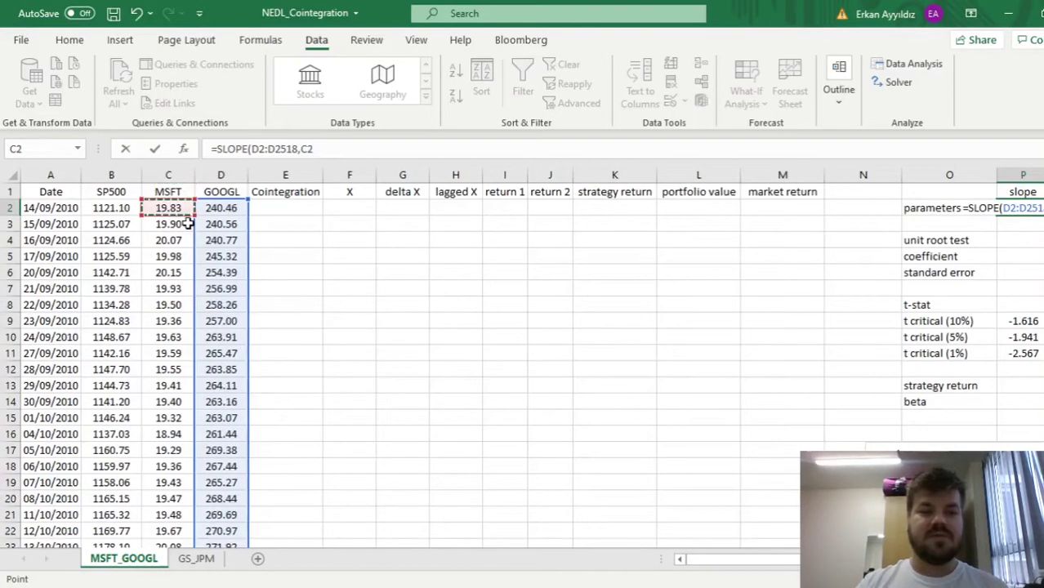
key(ctrl+shift+Down)
key(Return)
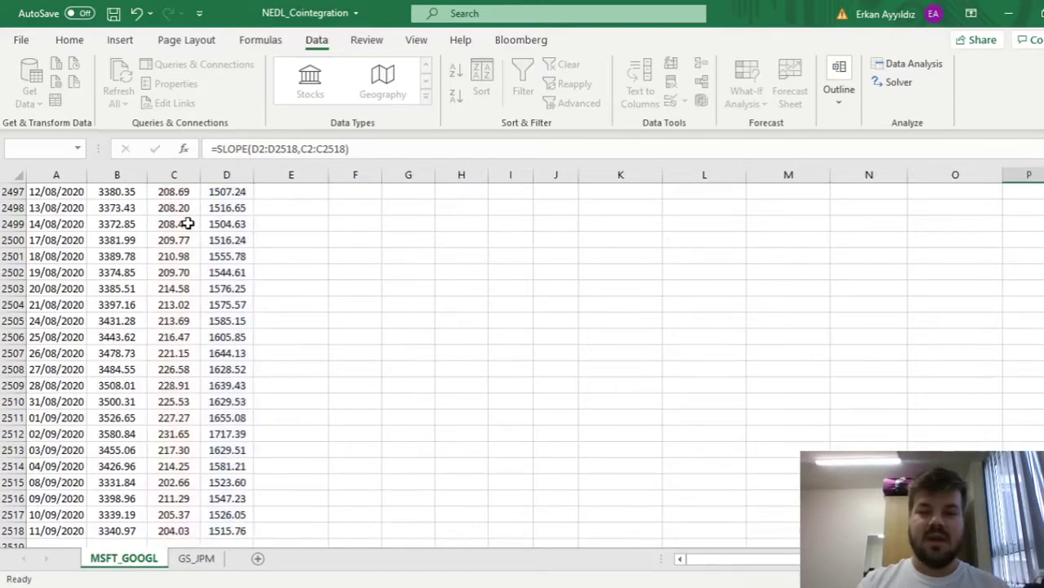
key(Up)
key(Up)
key(Down)
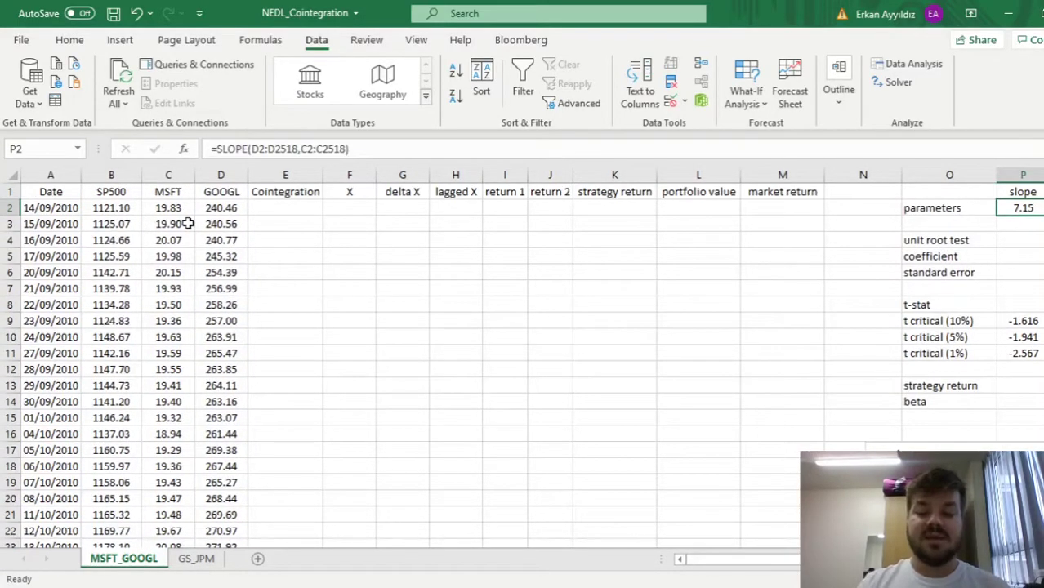
Calculate the intercept parameter in Q2 with =AVERAGE(D2:D2518)-P2*AVERAGE(C2:C2518).
key(Right)
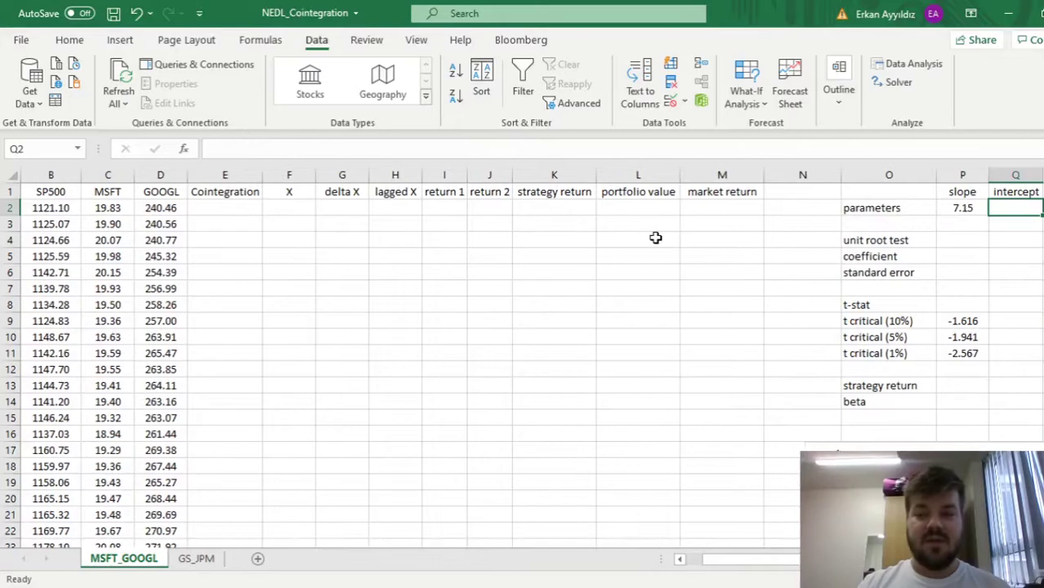
scroll(655, 237, right, 2)
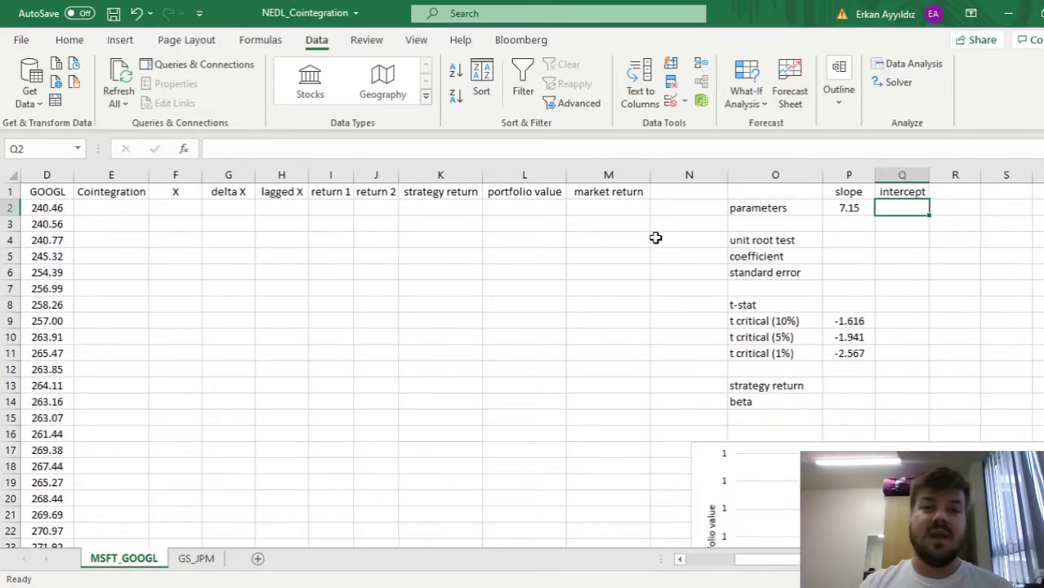
text(=)
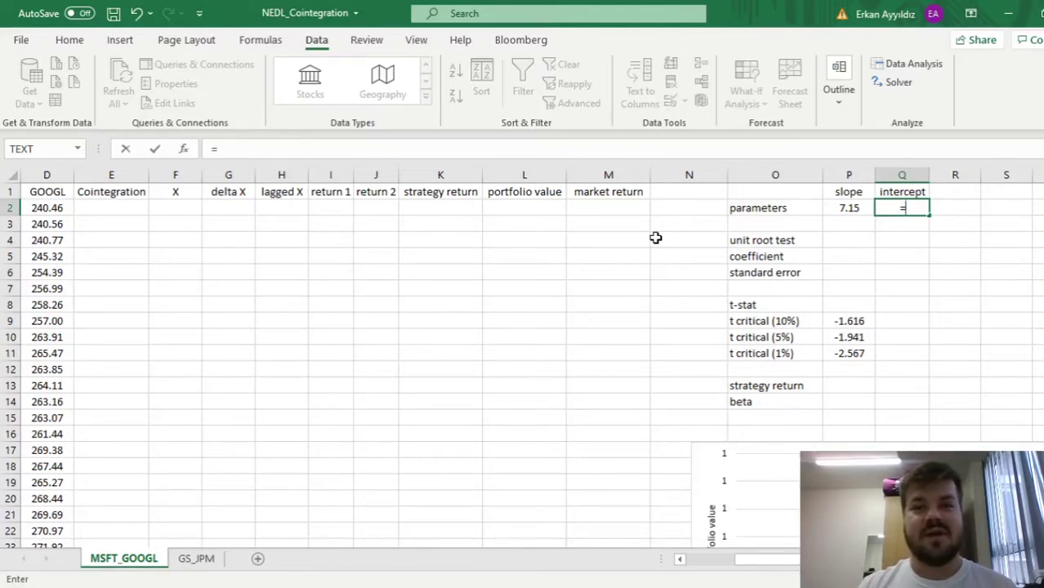
text(AVERAGE()
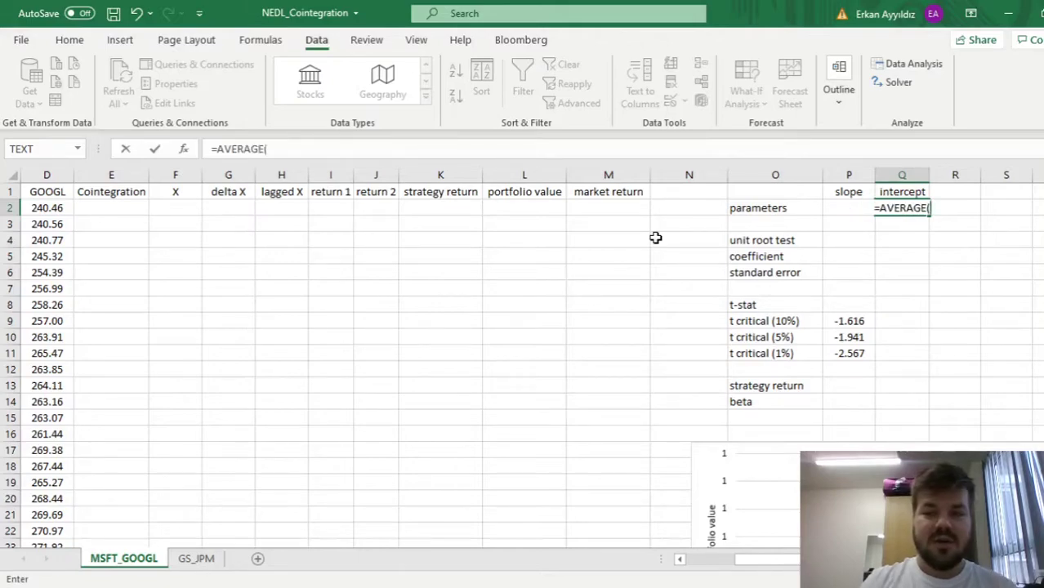
click(43, 208)
key(ctrl+shift+Down)
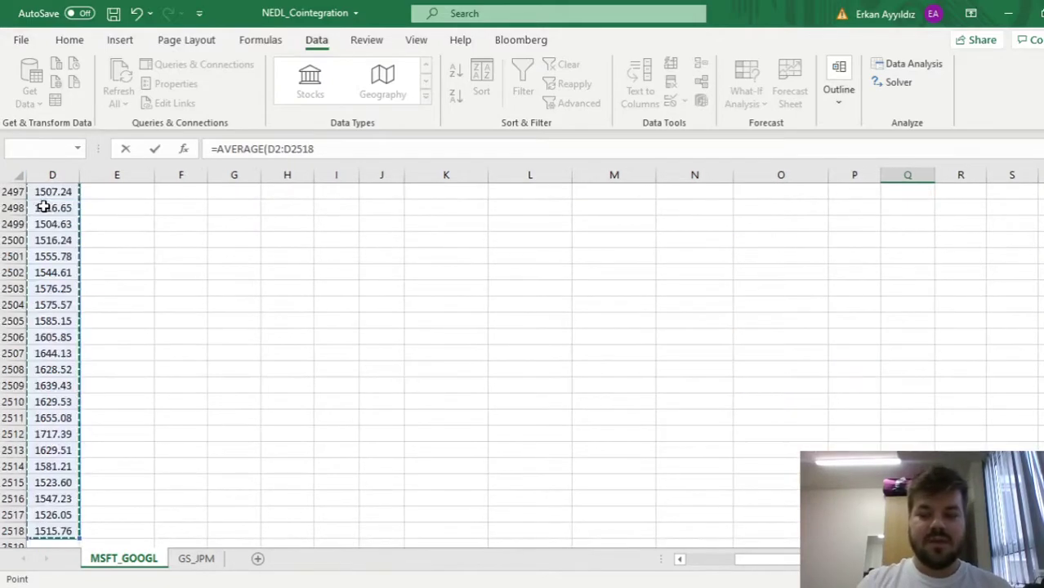
text()-)
click(854, 322)
key(ctrl+Up)
text(*)
click(193, 240)
key(Left)
key(Left)
key(Left)
key(Left)
key(Right)
key(Up)
key(Up)
key(BackSpace)
key(BackSpace)
text(AVERAGE()
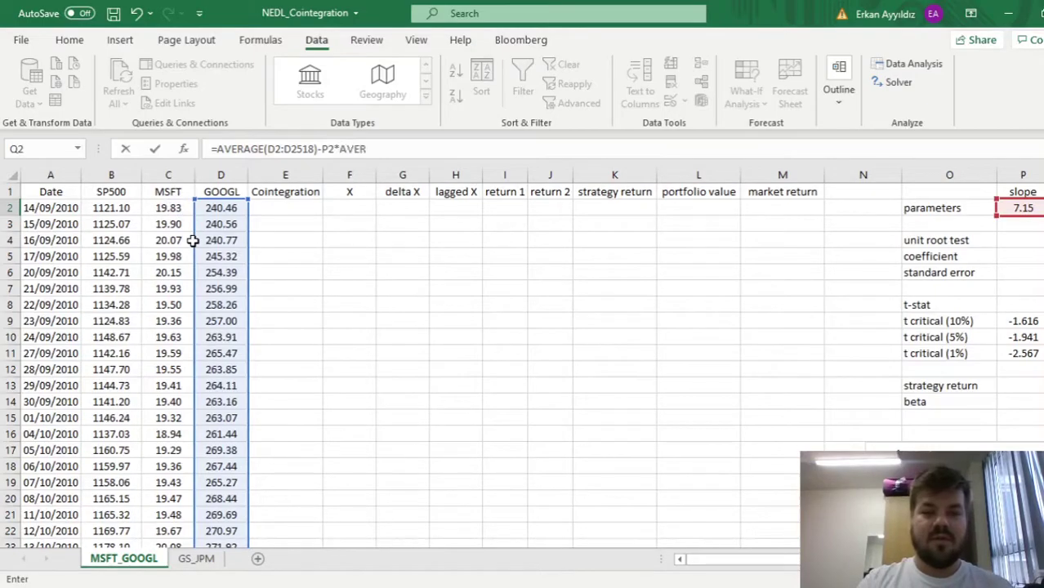
click(168, 207)
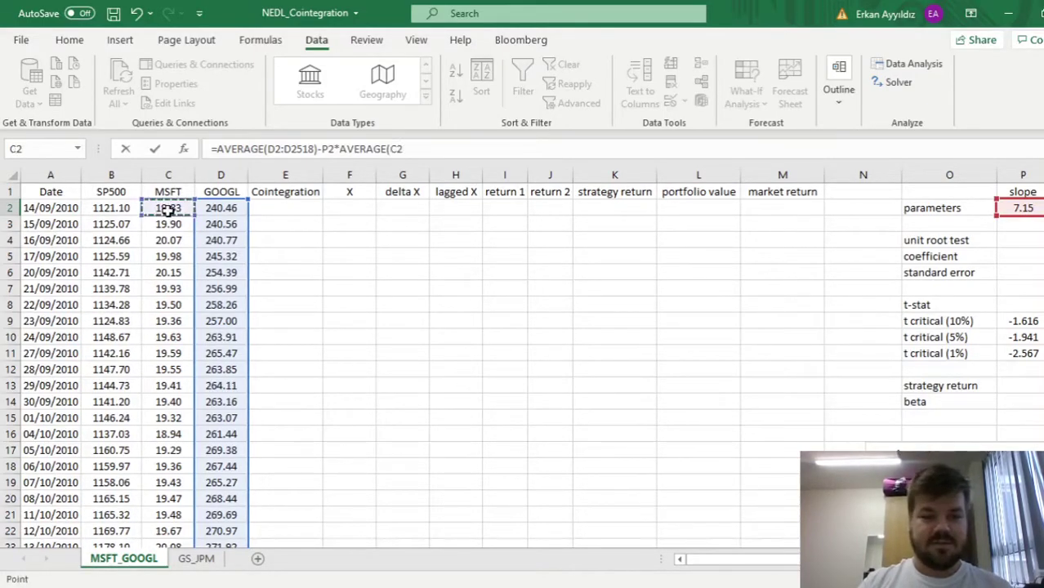
key(ctrl+shift+Down)
key(Return)
key(Return)
drag(992, 255, 978, 193)
click(966, 210)
click(1024, 210)
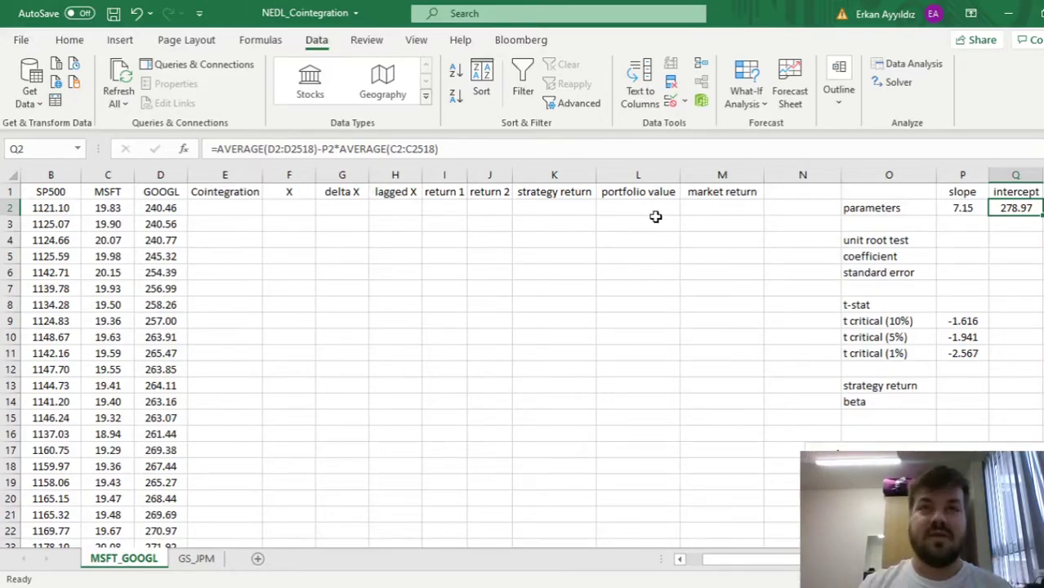
Enter the first Cointegration value in E2 as =$Q$2 + $P$2*C2, with absolute references to the intercept and slope.
click(257, 205)
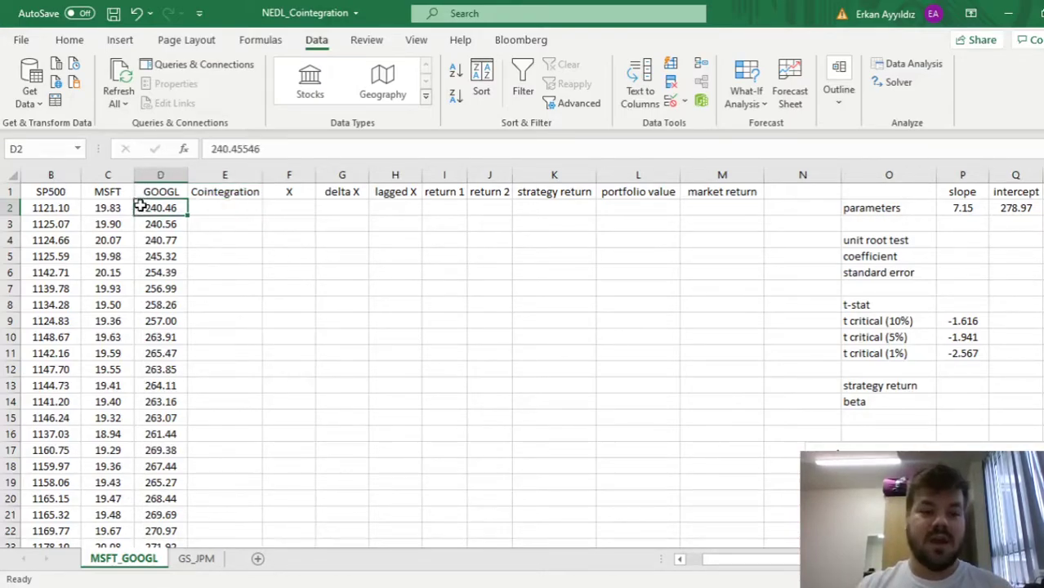
drag(141, 208, 228, 291)
click(216, 208)
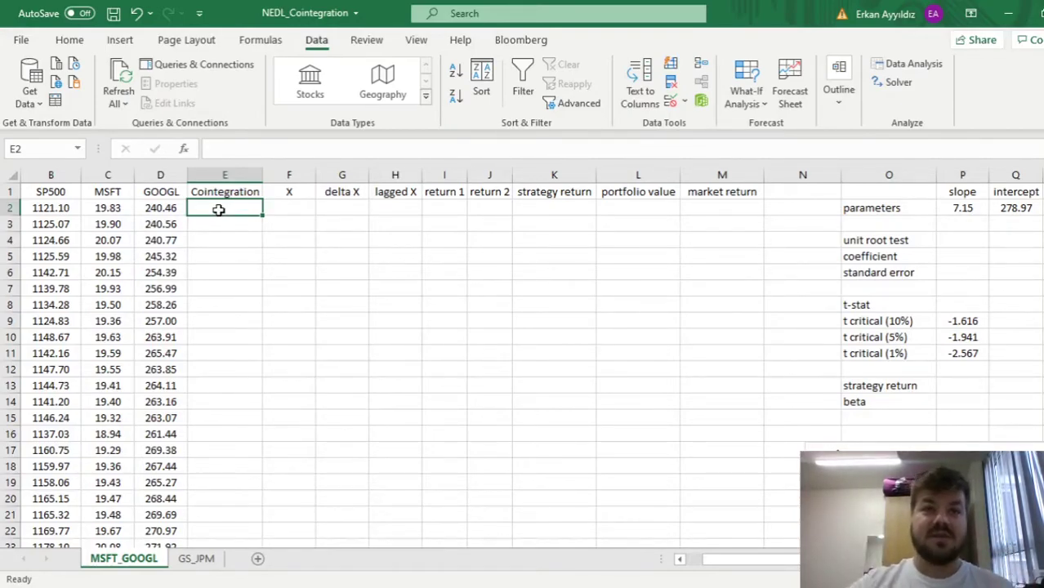
text(=)
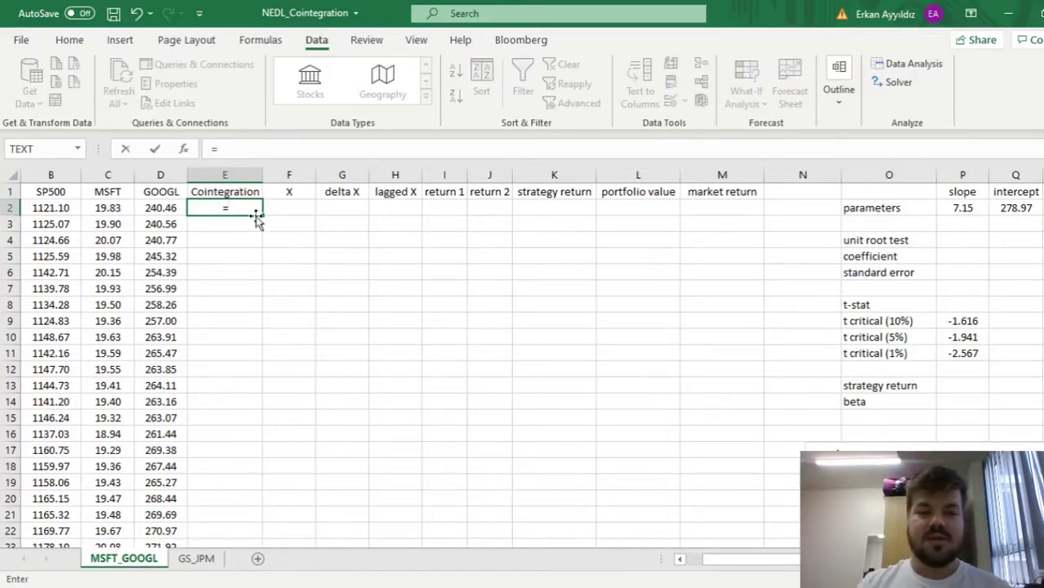
click(1010, 208)
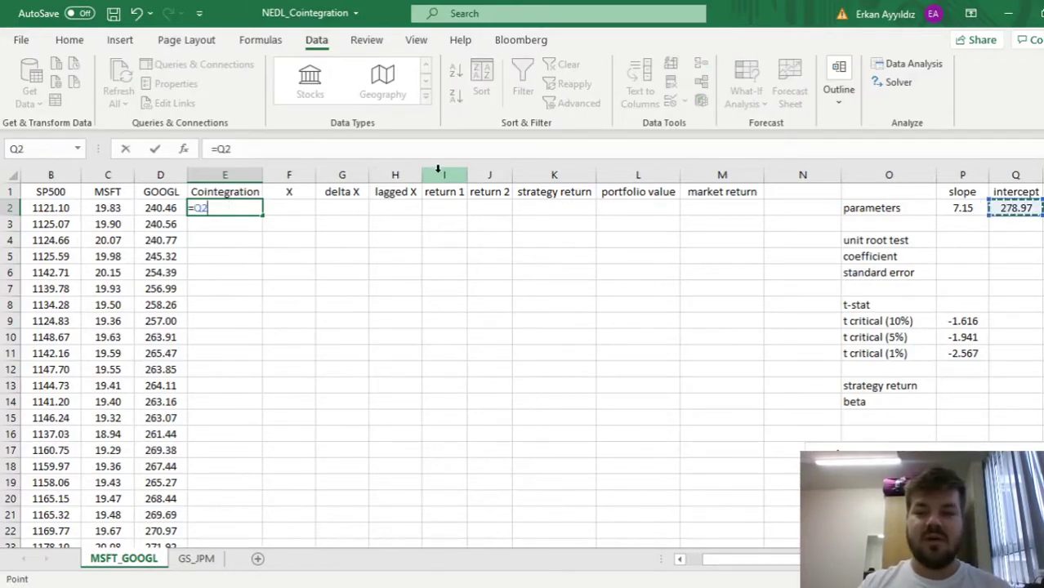
click(219, 149)
text($)
key(Right)
text($)
key(Right)
text(+)
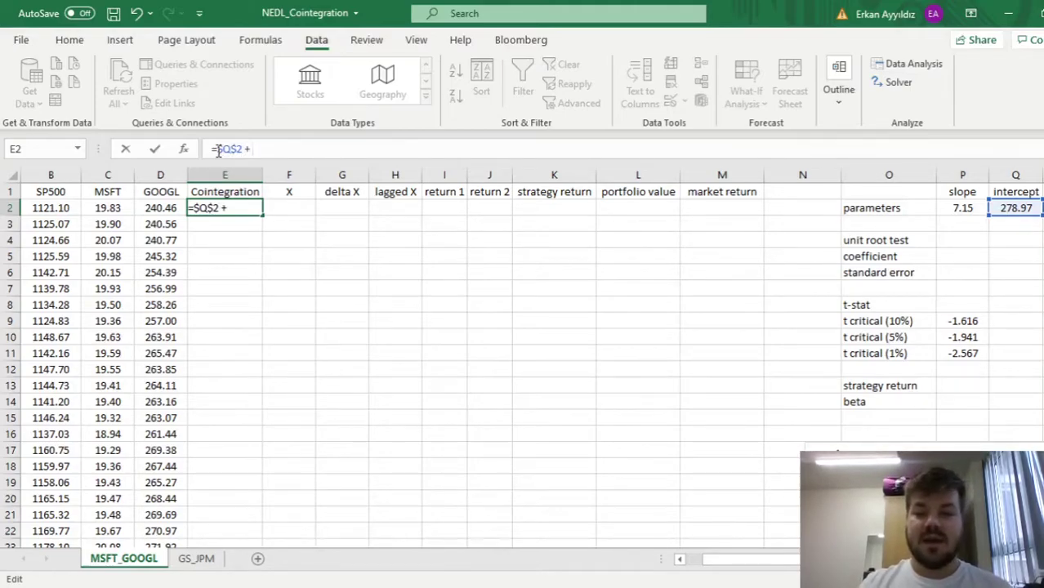
click(956, 208)
click(253, 147)
text($)
key(Right)
text($)
key(Right)
text(*)
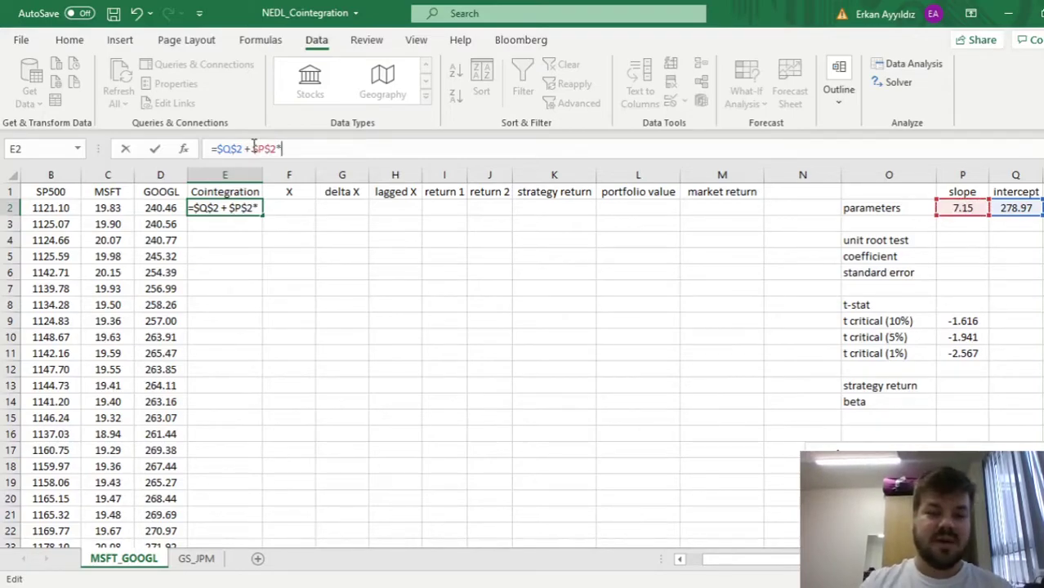
click(102, 214)
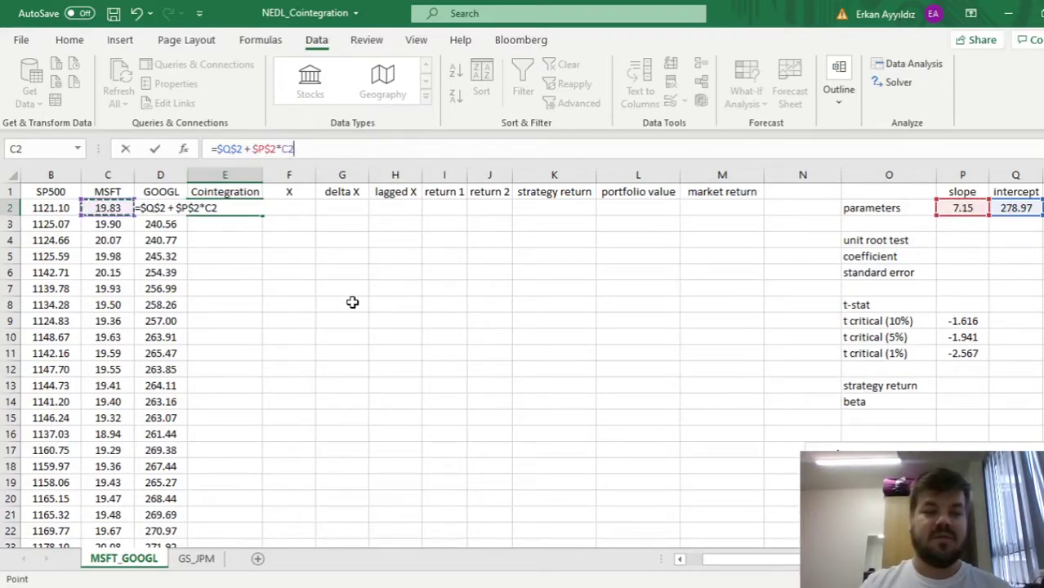
key(Return)
key(Up)
Fill the Cointegration formula from E2 down through row 2518 and check the end of the column.
double_click(260, 216)
click(210, 207)
key(ctrl+Down)
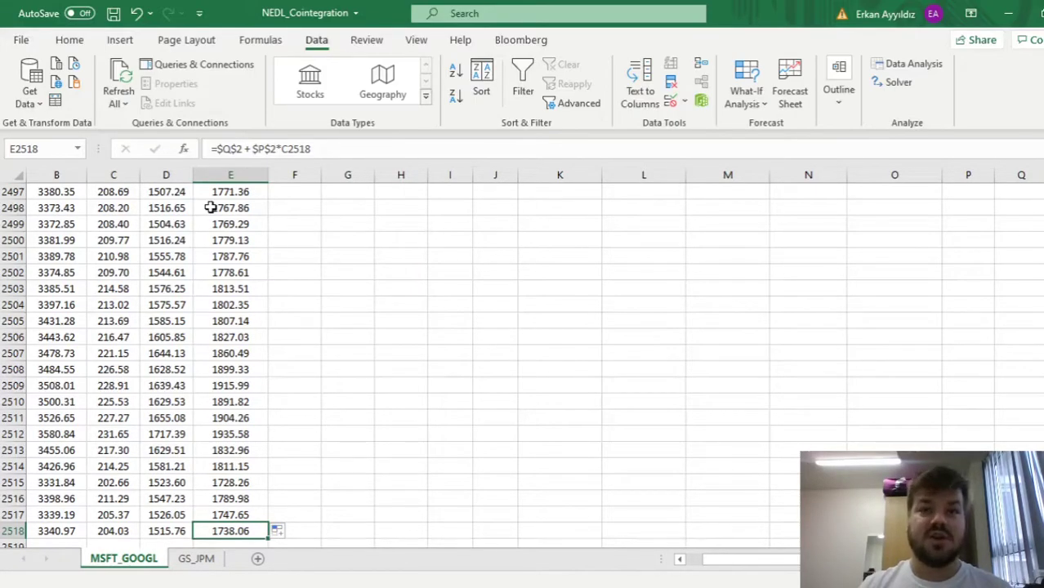
key(ctrl+Up)
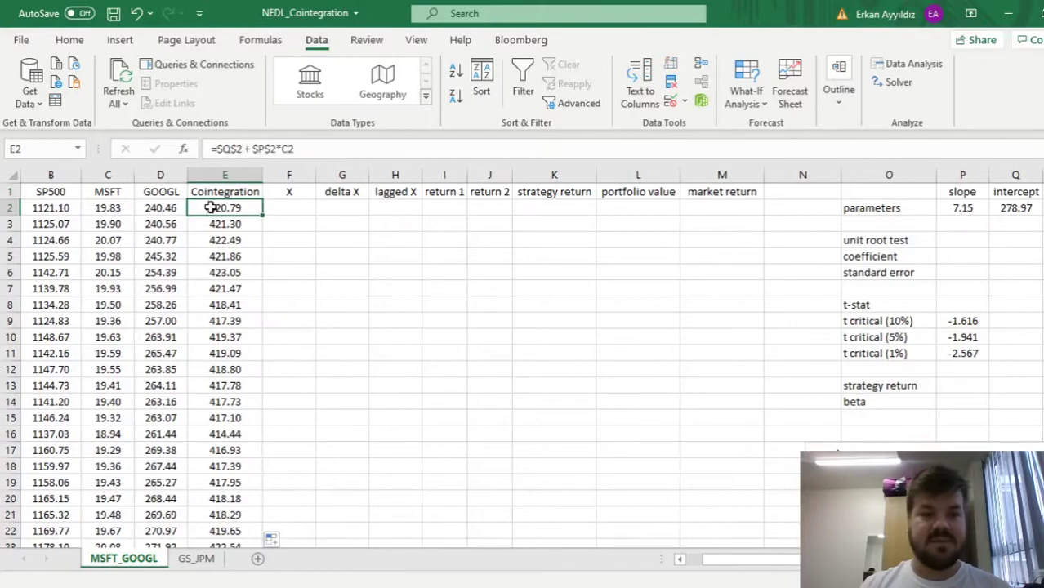
Enter the first X value in F2 as the Cointegration value minus the GOOGL price, =E2-D2.
key(Right)
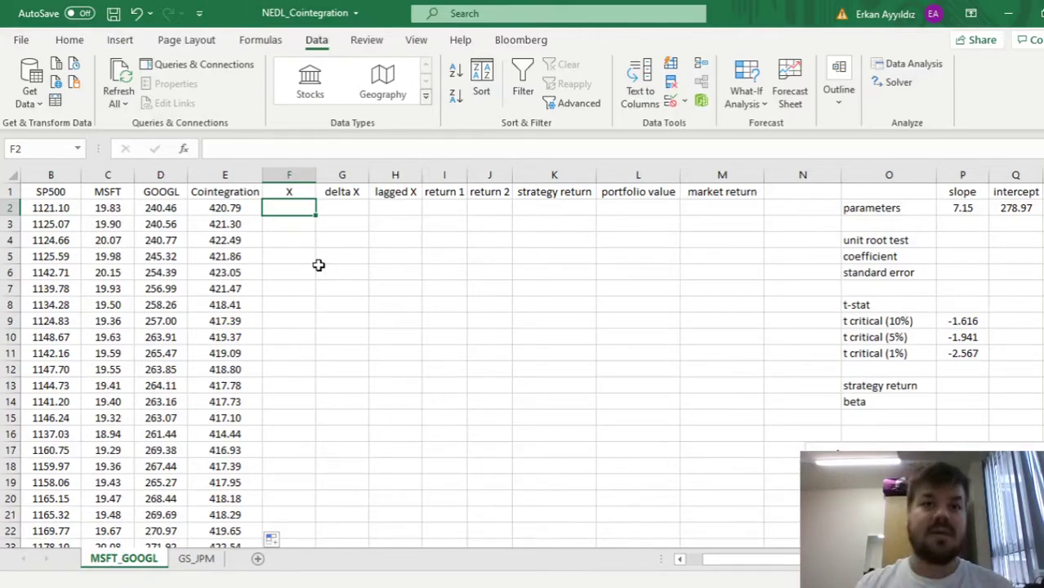
text(=)
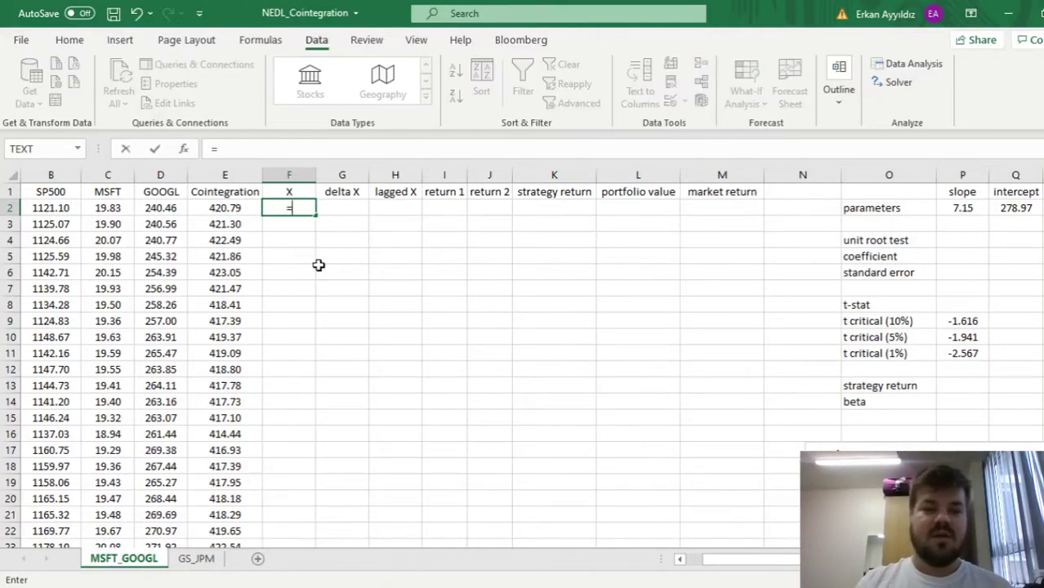
click(219, 210)
text(-)
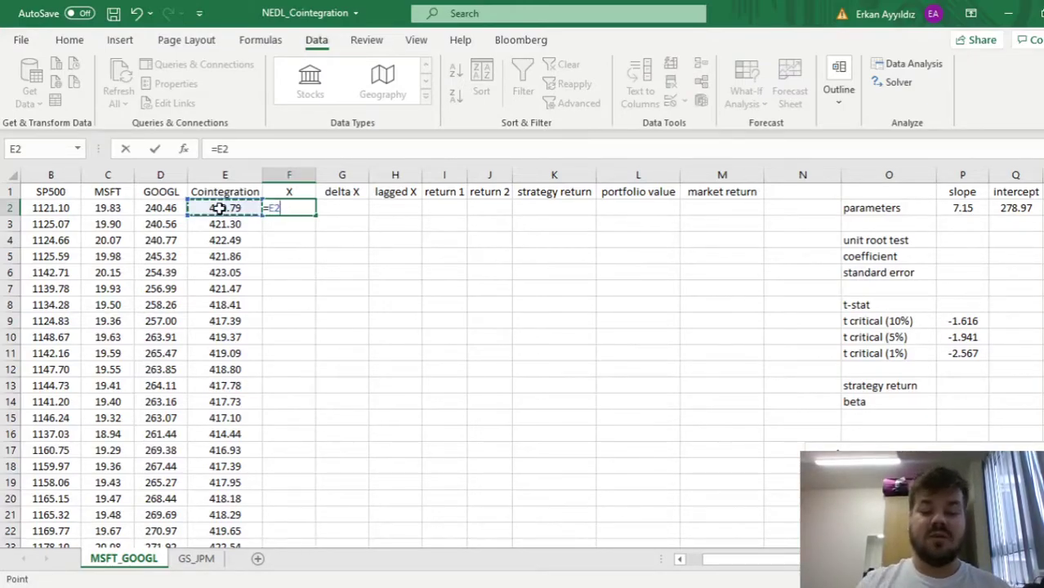
click(157, 209)
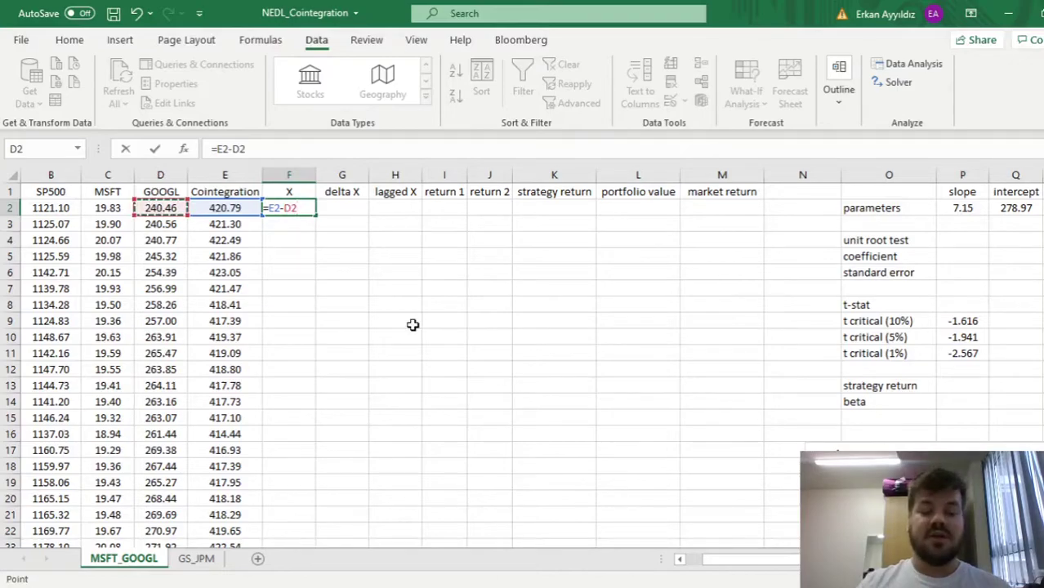
key(Return)
key(Up)
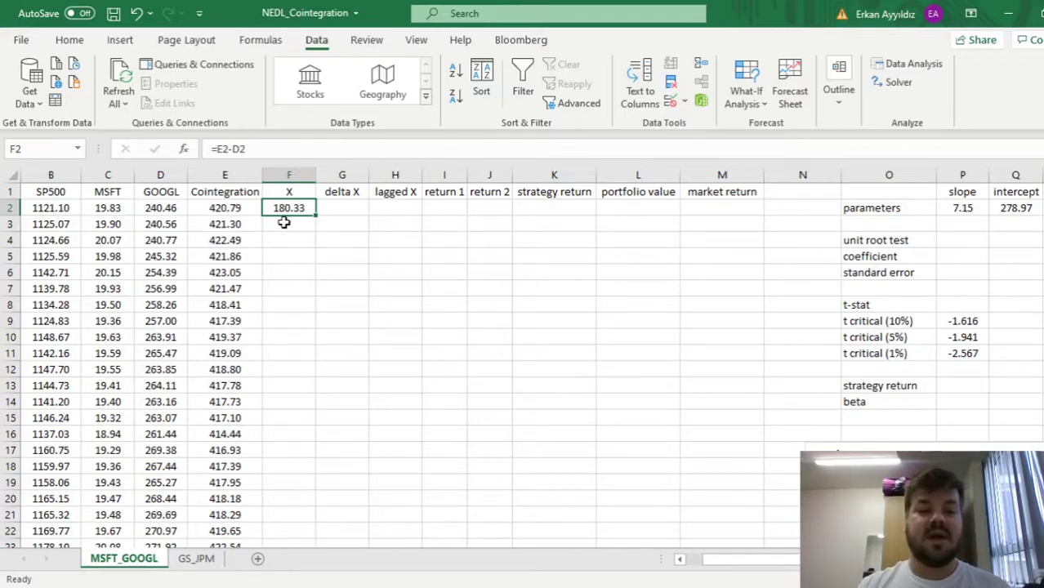
click(161, 208)
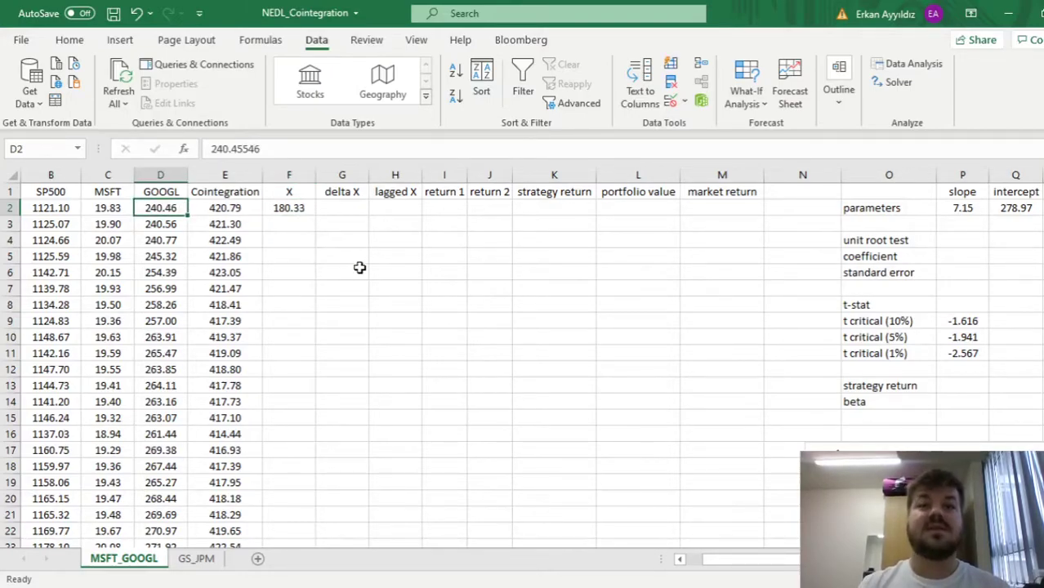
Fill the X formula from F2 down through the last data row and check the end of the column.
click(229, 211)
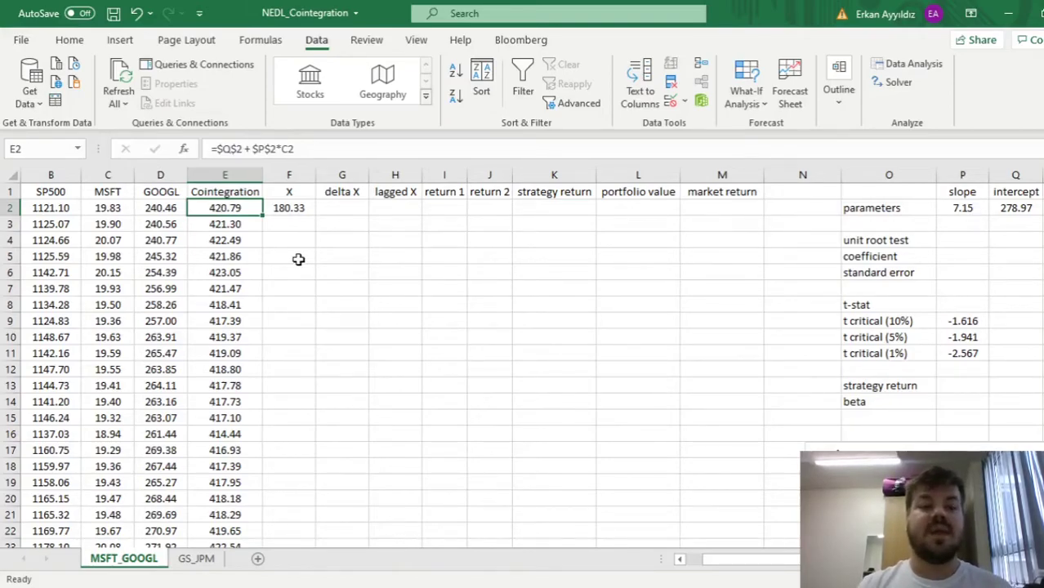
click(163, 211)
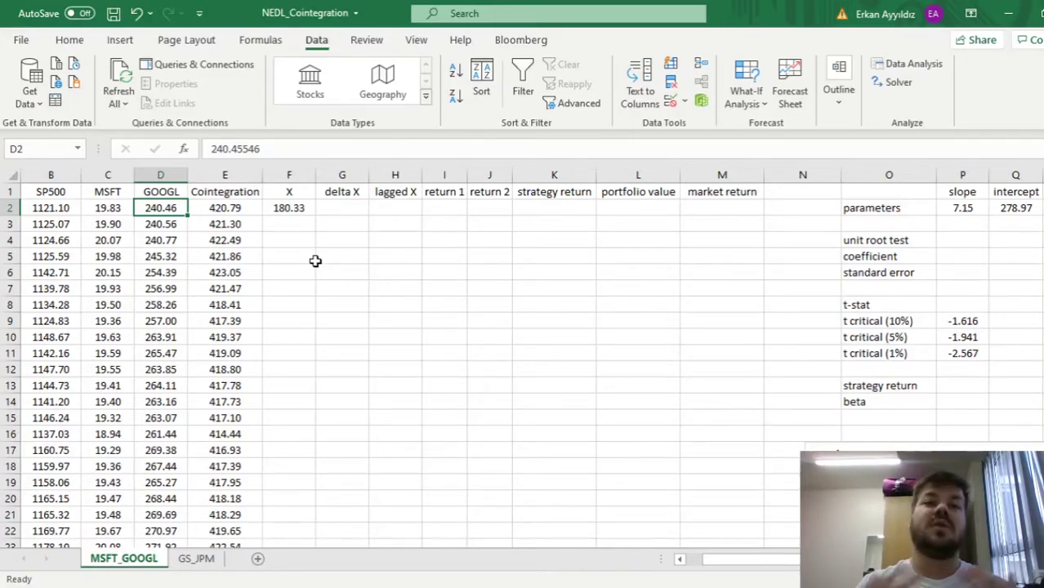
click(289, 207)
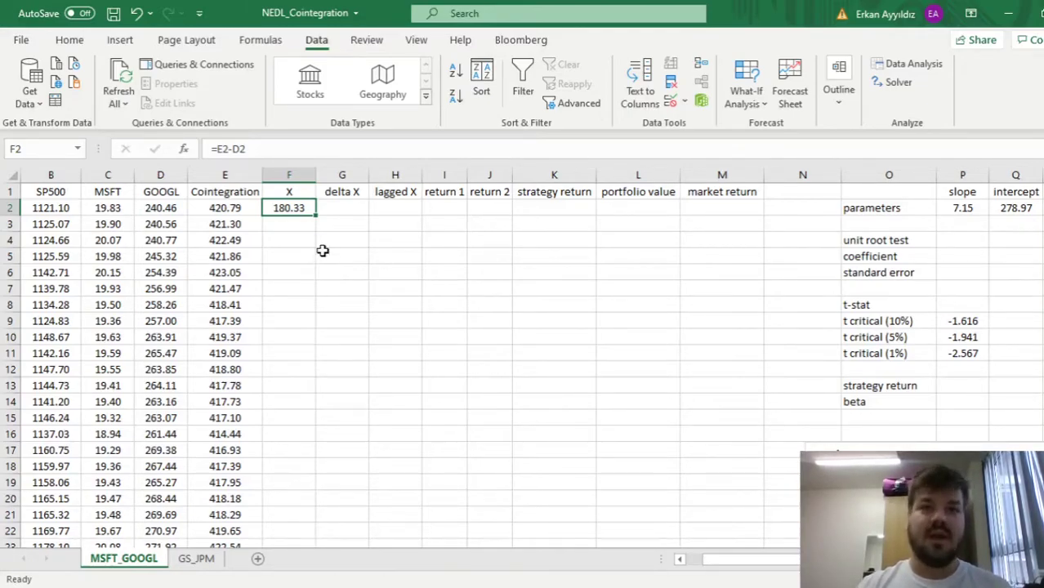
double_click(313, 212)
click(290, 208)
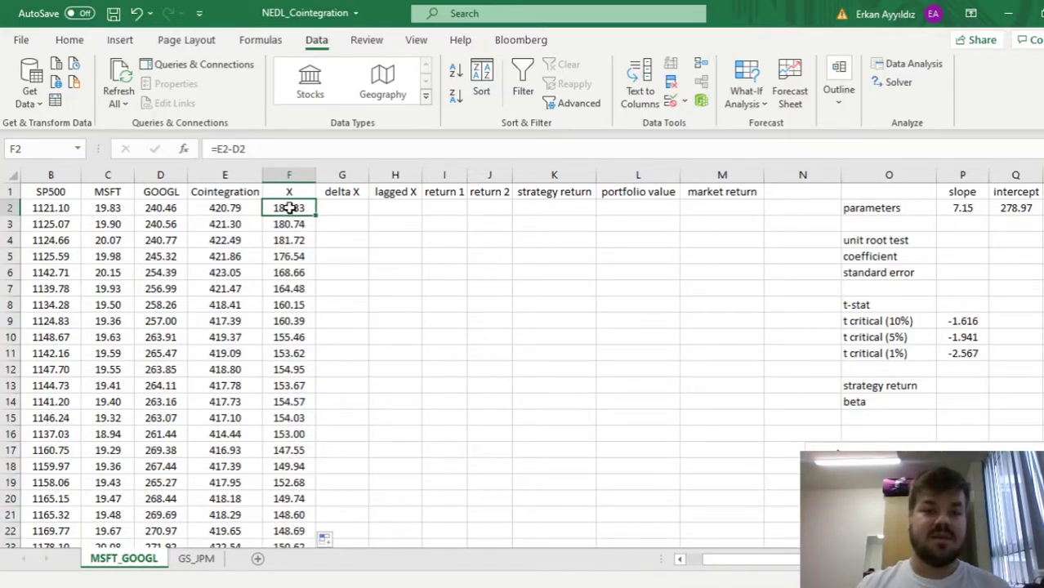
key(ctrl+Down)
key(ctrl+Up)
click(290, 208)
Calculate delta X in G3 as the current X minus the previous X, =F3-F2, and fill it down the column.
key(Right)
key(Down)
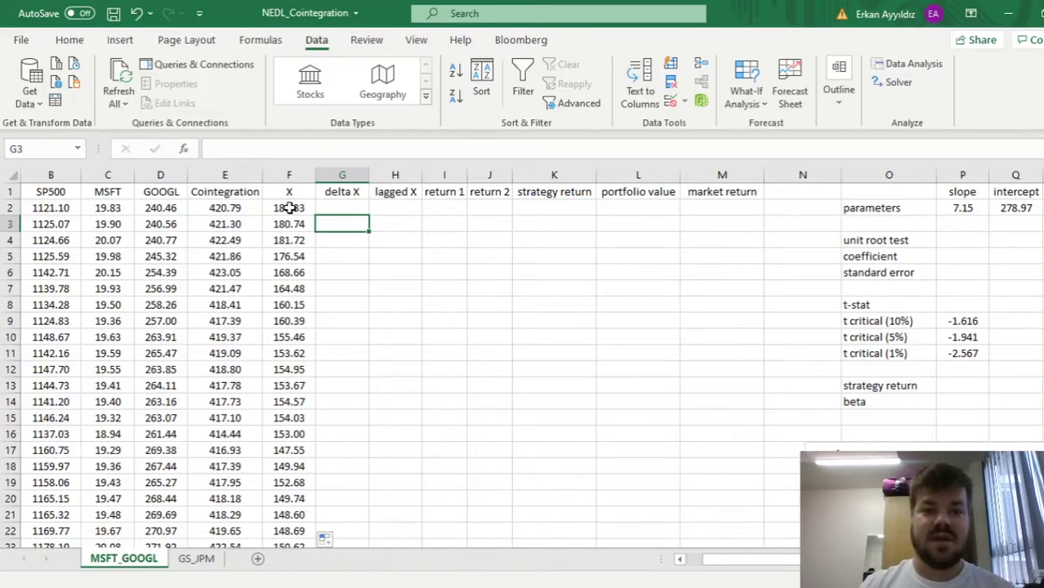
text(=)
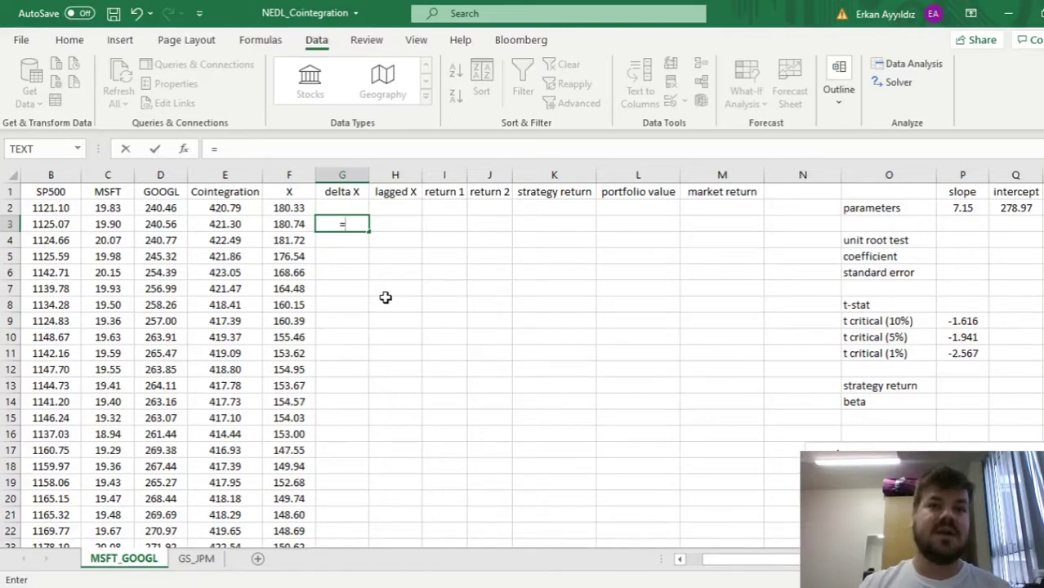
click(282, 224)
text(-)
click(292, 206)
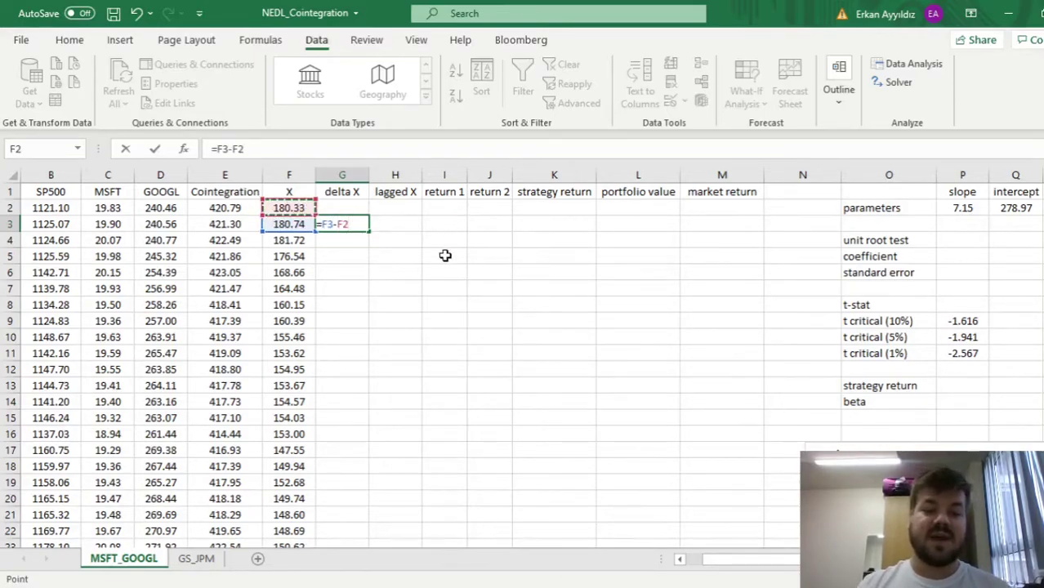
key(Return)
key(Up)
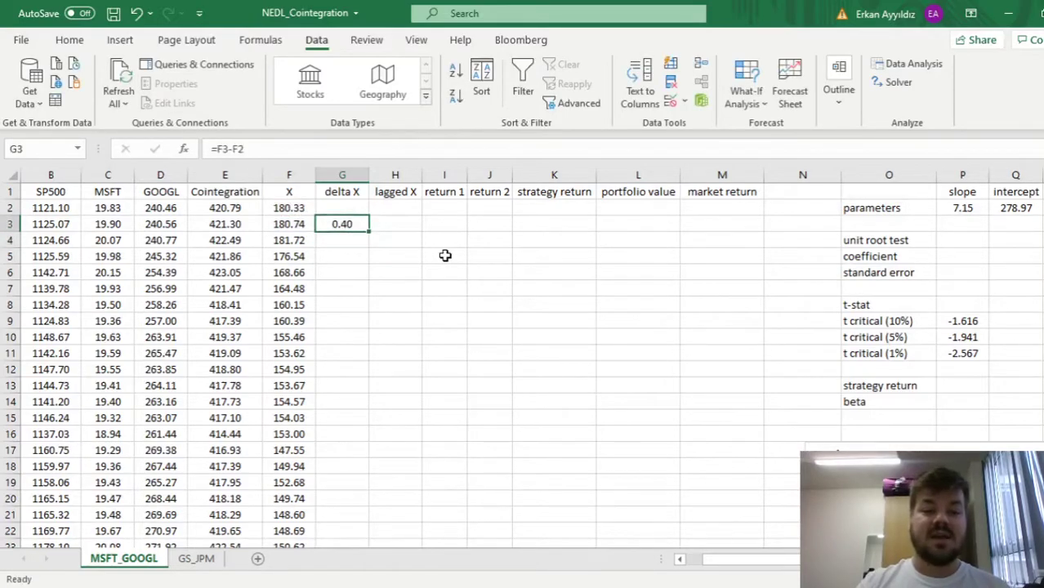
double_click(369, 232)
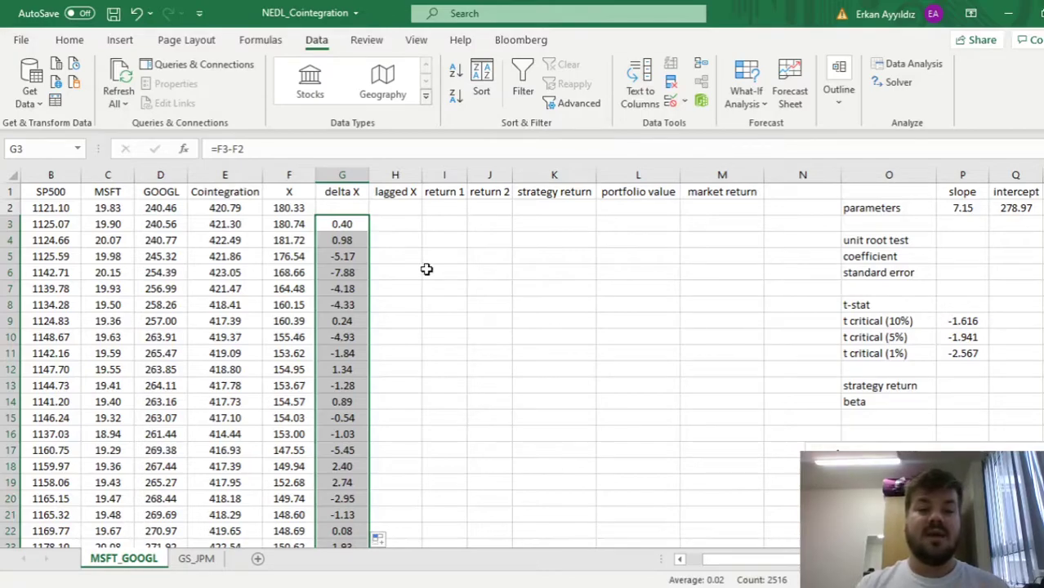
Enter the first lagged X value in H3 as =F2 and fill it down the column.
click(395, 224)
text(=)
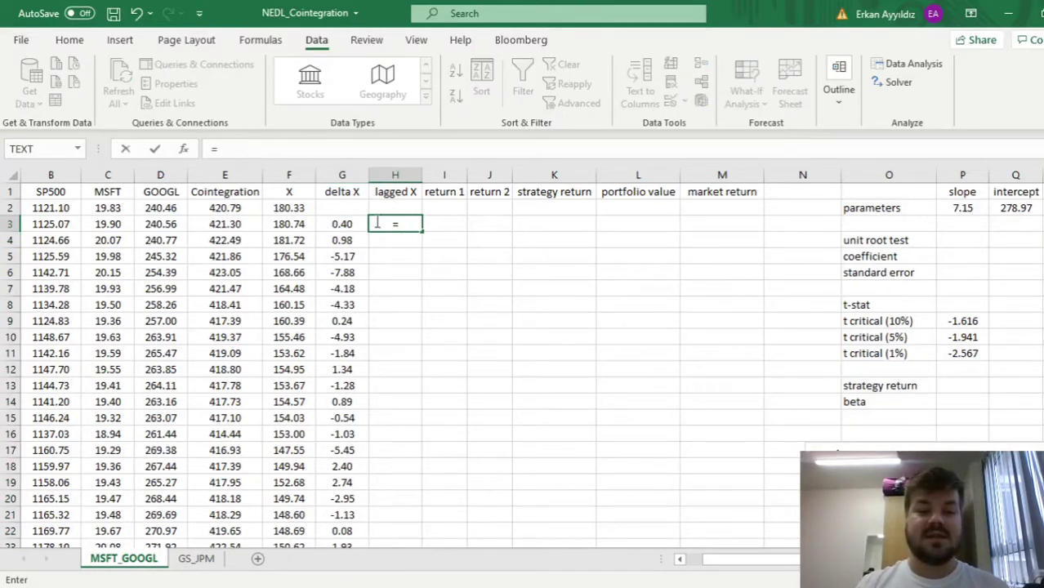
click(282, 207)
key(Return)
key(Up)
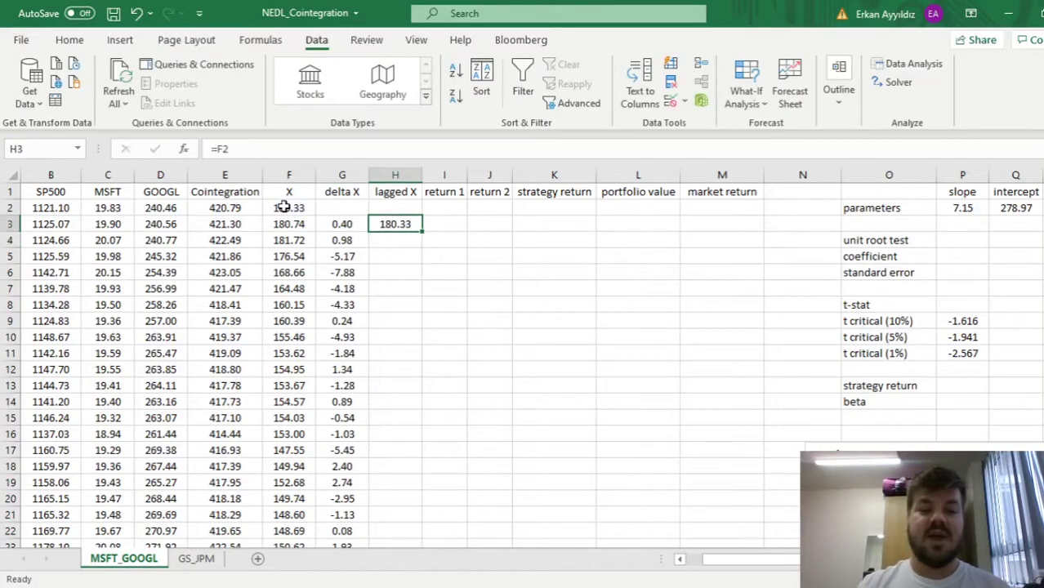
double_click(422, 233)
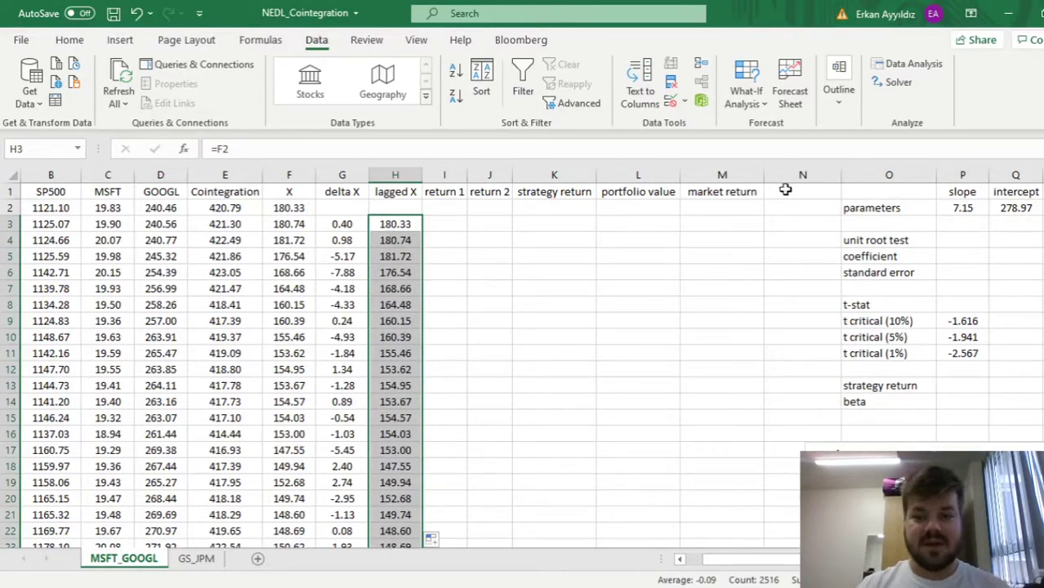
Review the X, delta X and lagged X columns as the series for the unit root test regression.
click(967, 258)
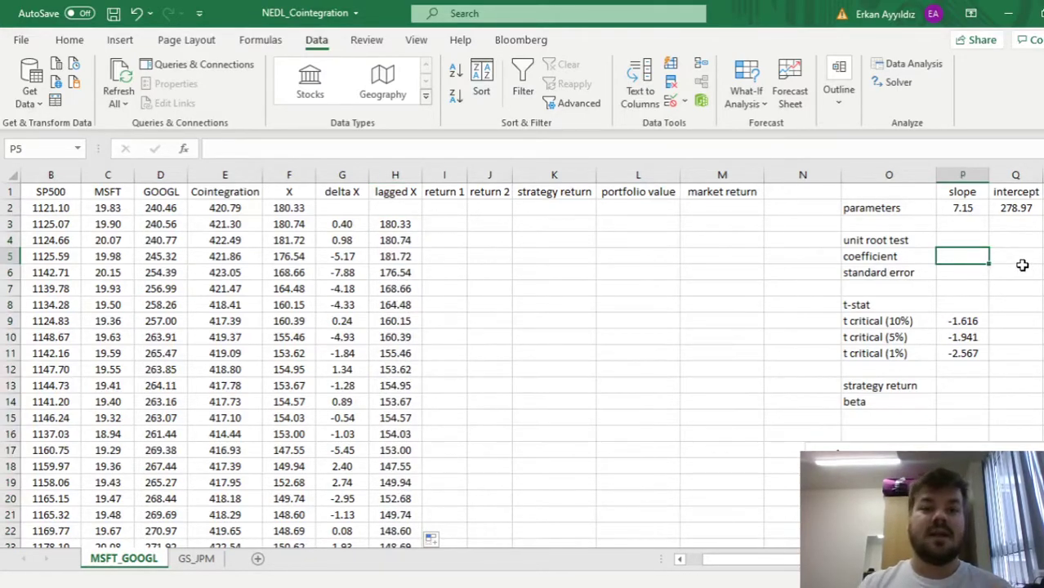
click(342, 226)
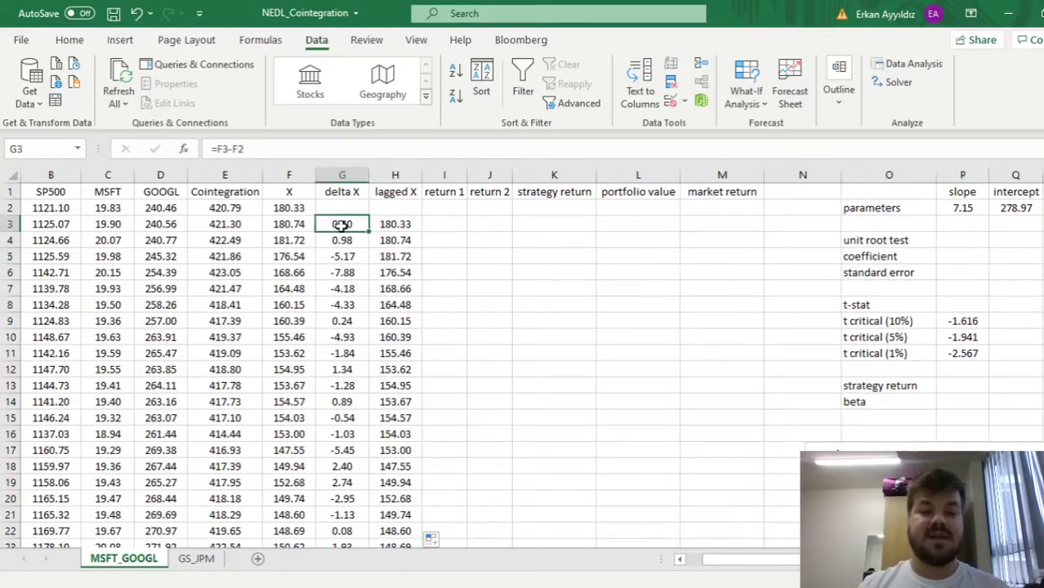
click(398, 223)
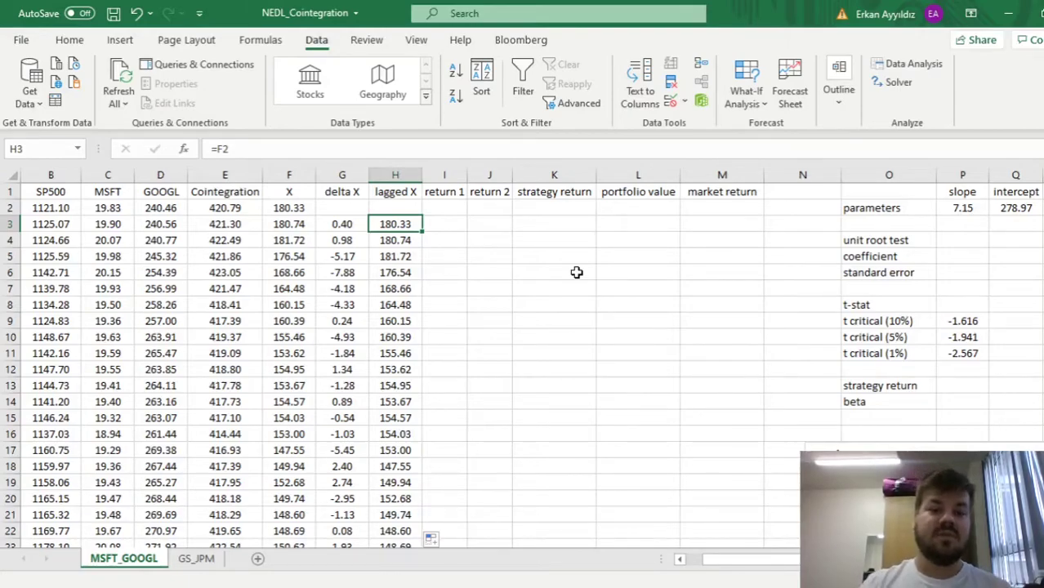
drag(345, 224, 380, 235)
click(443, 210)
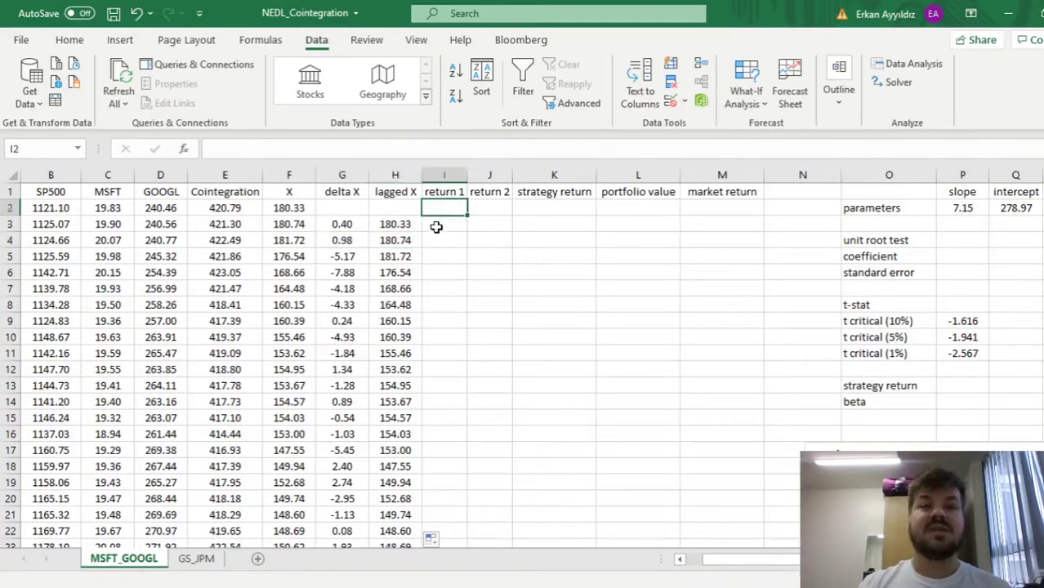
click(436, 227)
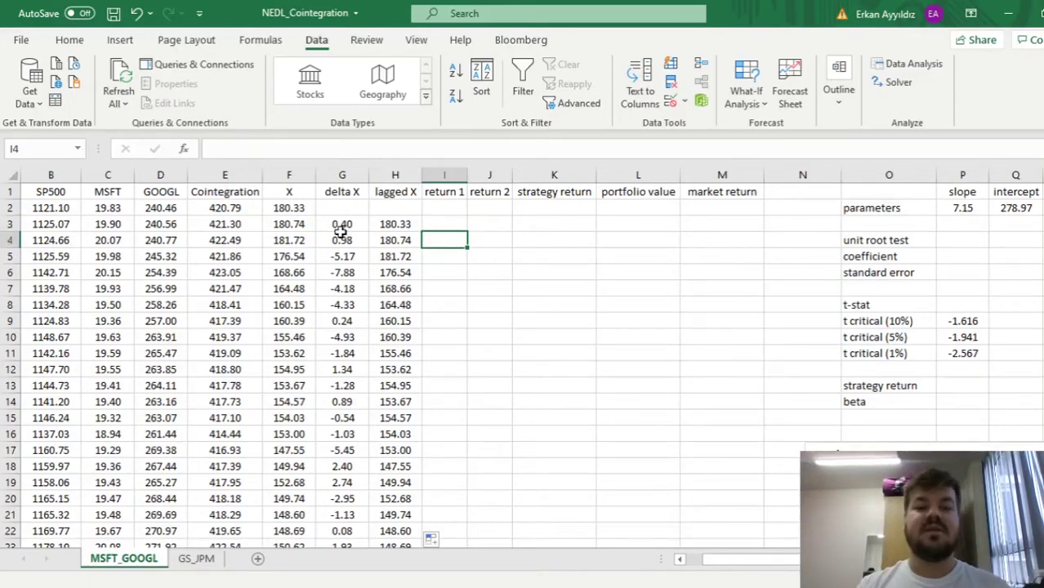
click(287, 210)
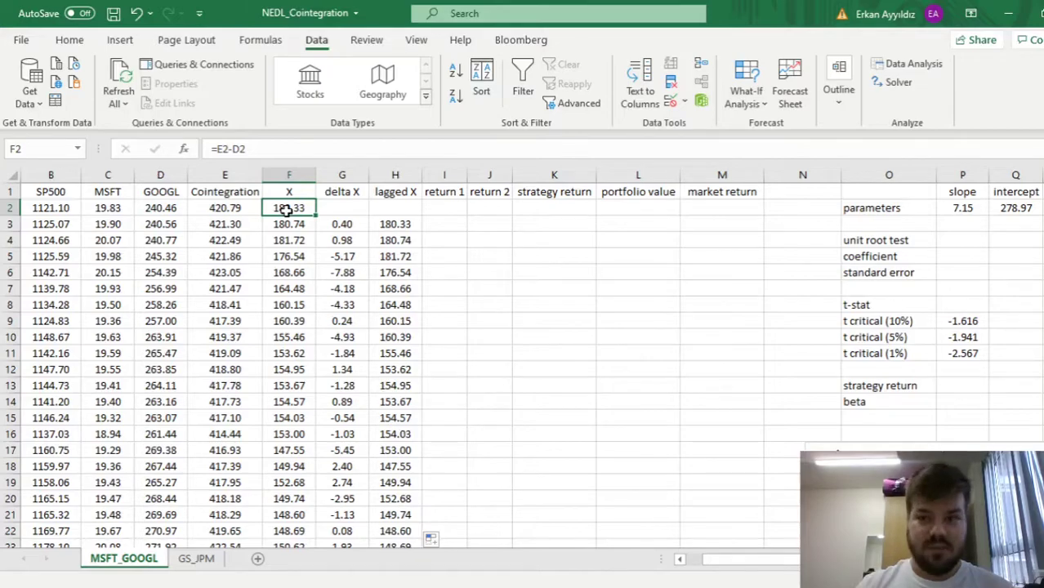
Compute the unit root test coefficient and standard error in P5:P6 with the array formula =LINEST(G3:G2518,H3:H2518,0,1).
click(968, 257)
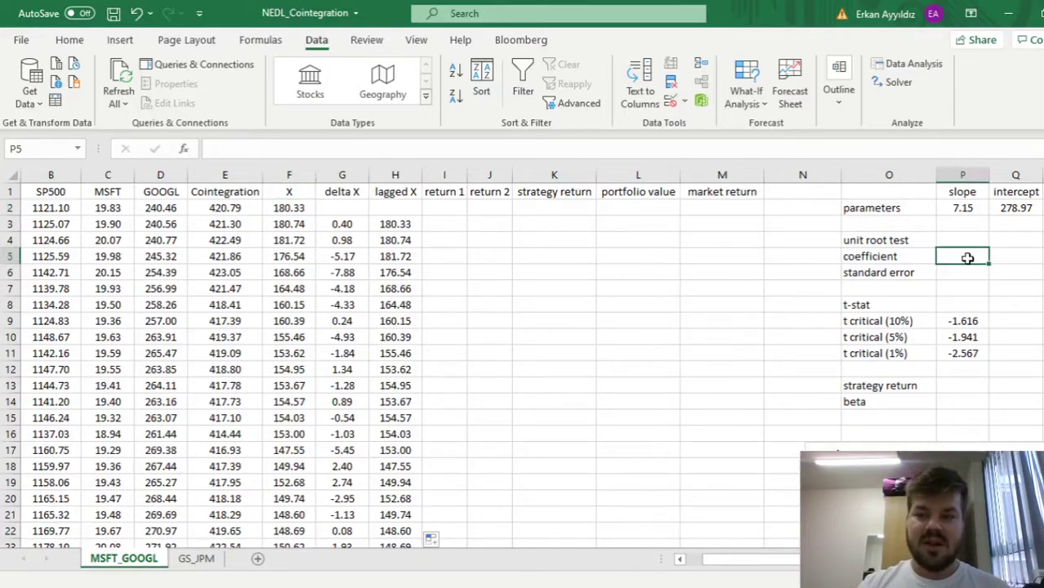
drag(967, 257, 969, 272)
click(354, 152)
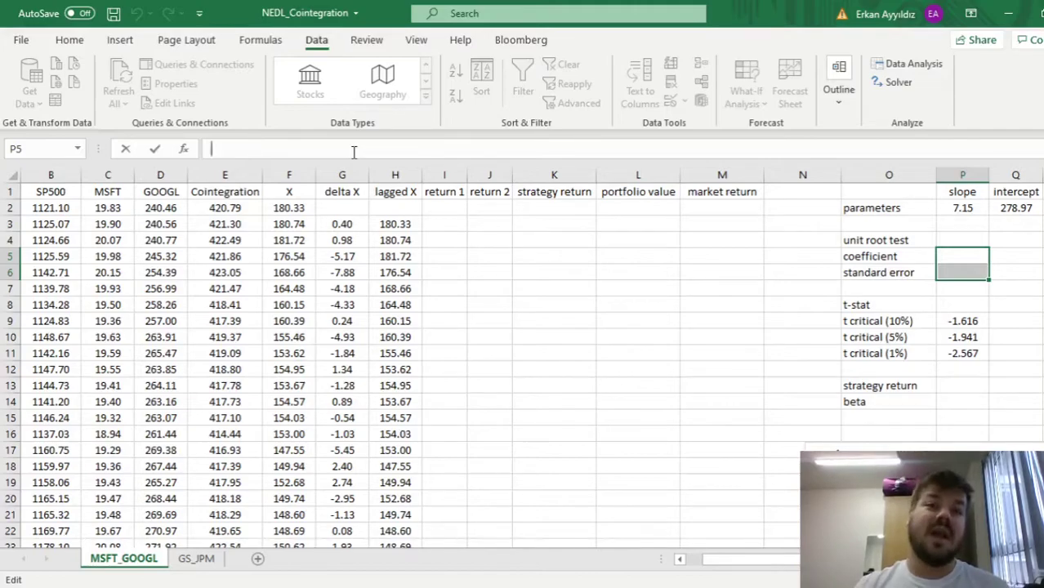
text(=LINEST()
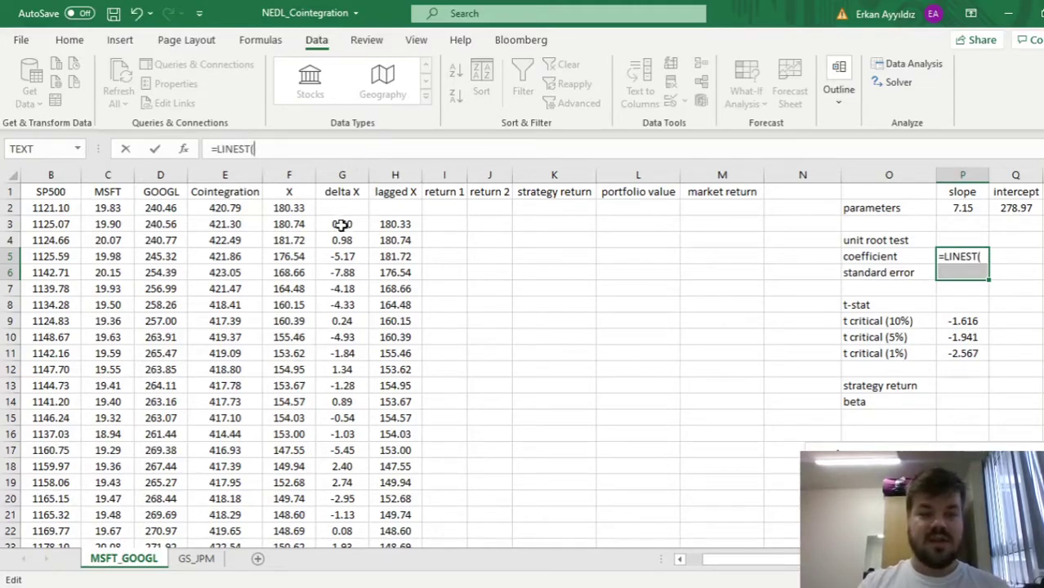
click(341, 223)
key(ctrl+shift+Down)
text(,)
click(403, 256)
key(ctrl+Up)
key(ctrl+shift+Down)
text(,0)
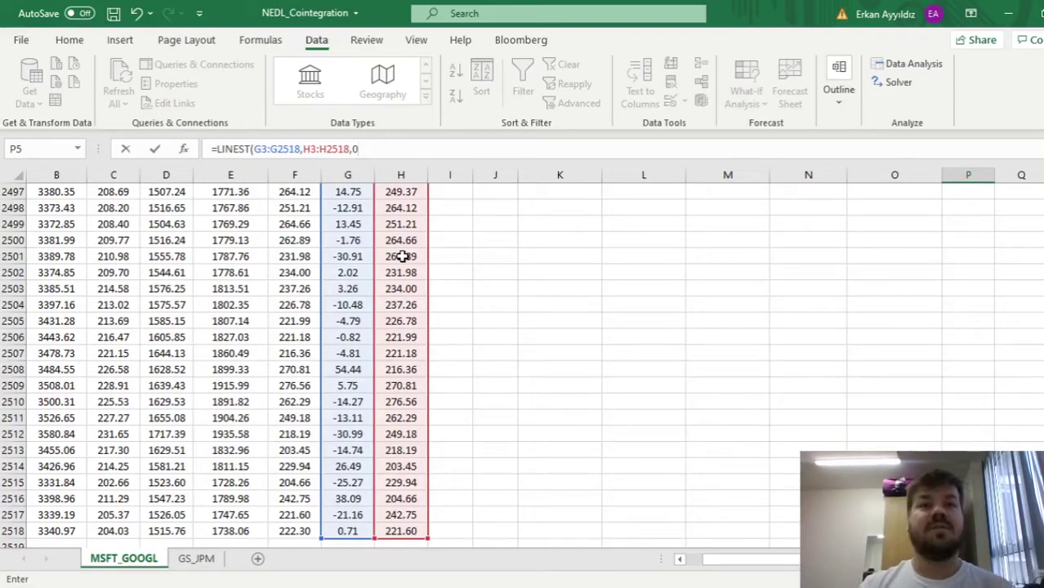
text(,1)
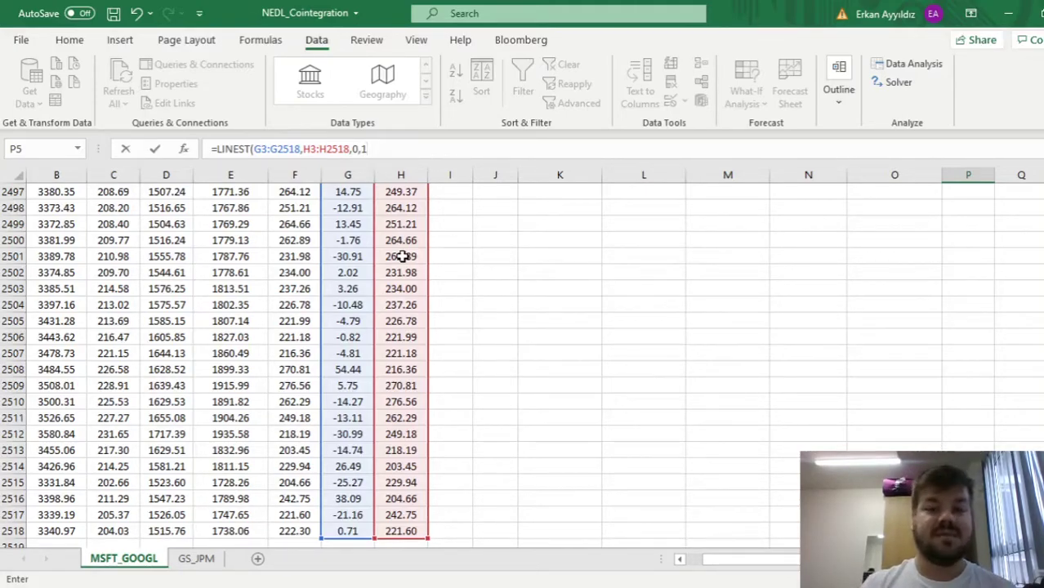
text())
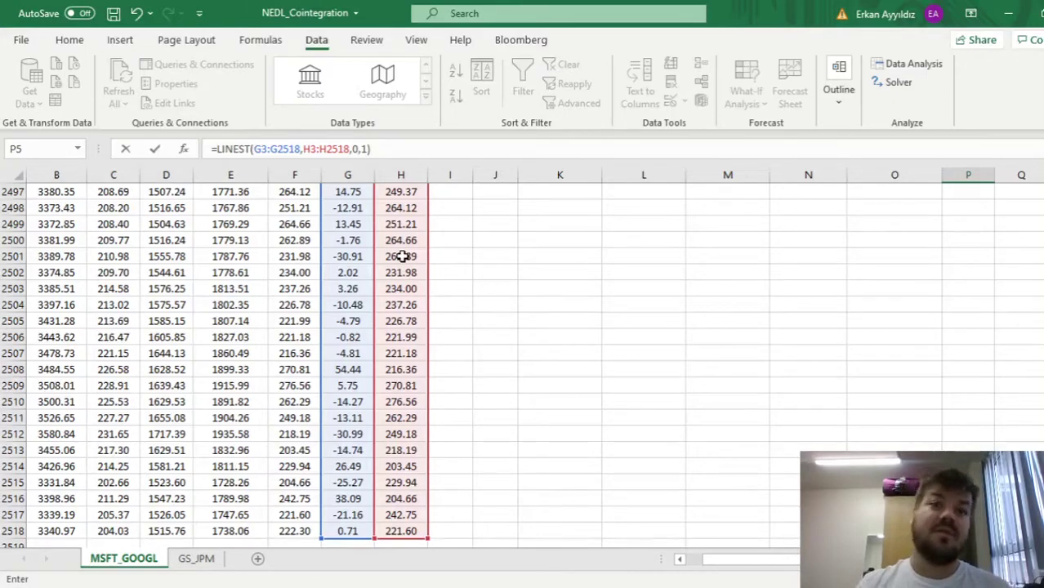
key(Return)
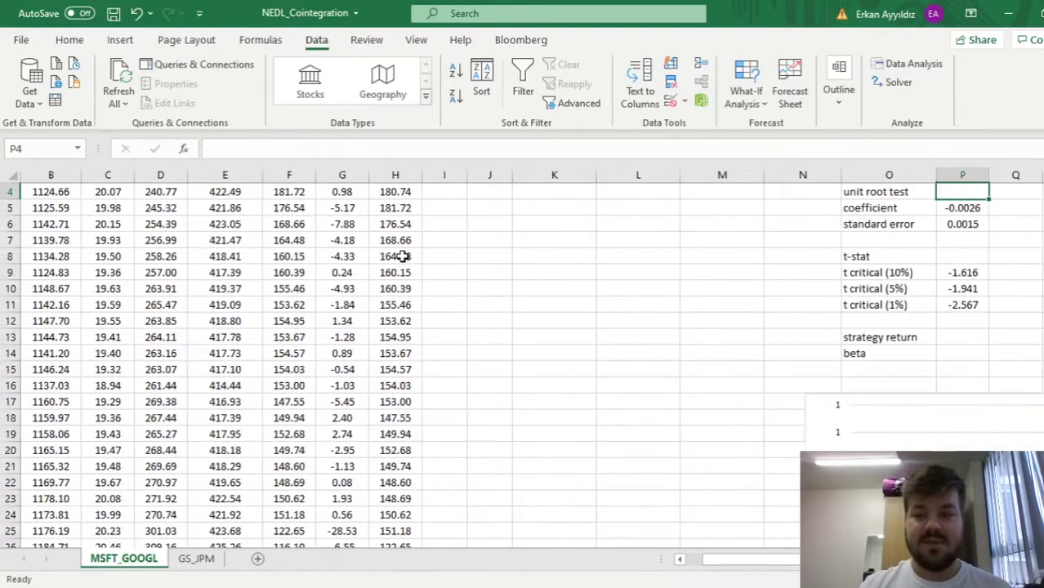
Calculate the t-stat in P8 as the coefficient divided by its standard error, =P5/P6.
key(Up)
key(Up)
key(Up)
key(Up)
key(Down)
key(Down)
key(Down)
key(Down)
key(Down)
key(Down)
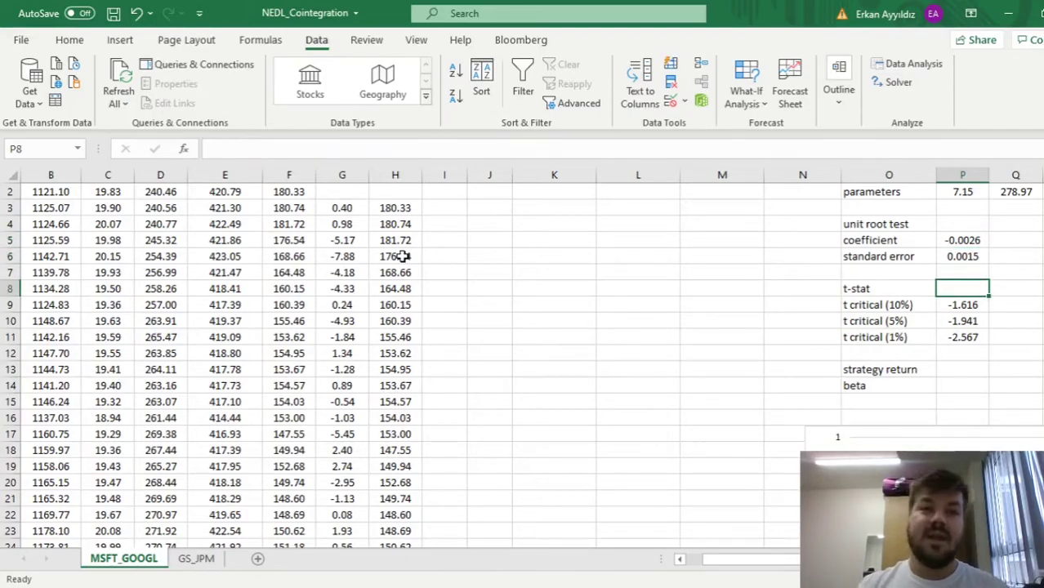
text(=)
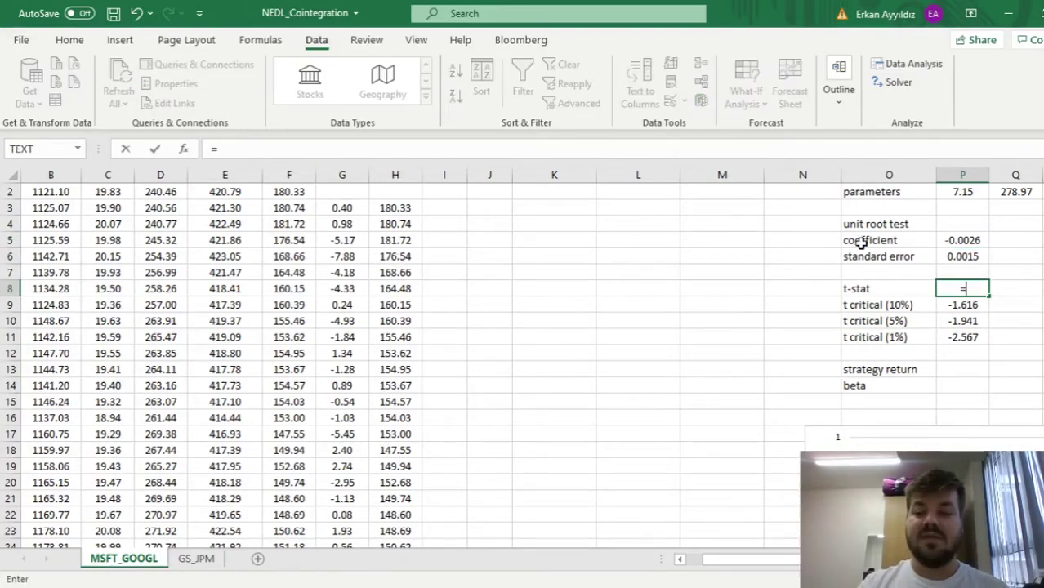
click(968, 236)
text(/)
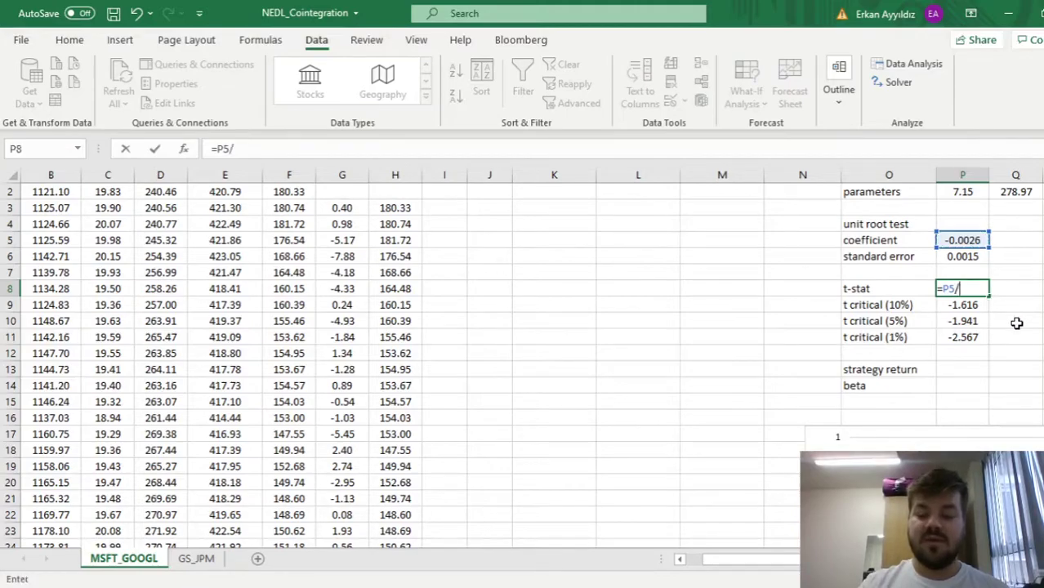
click(974, 257)
key(Return)
key(Up)
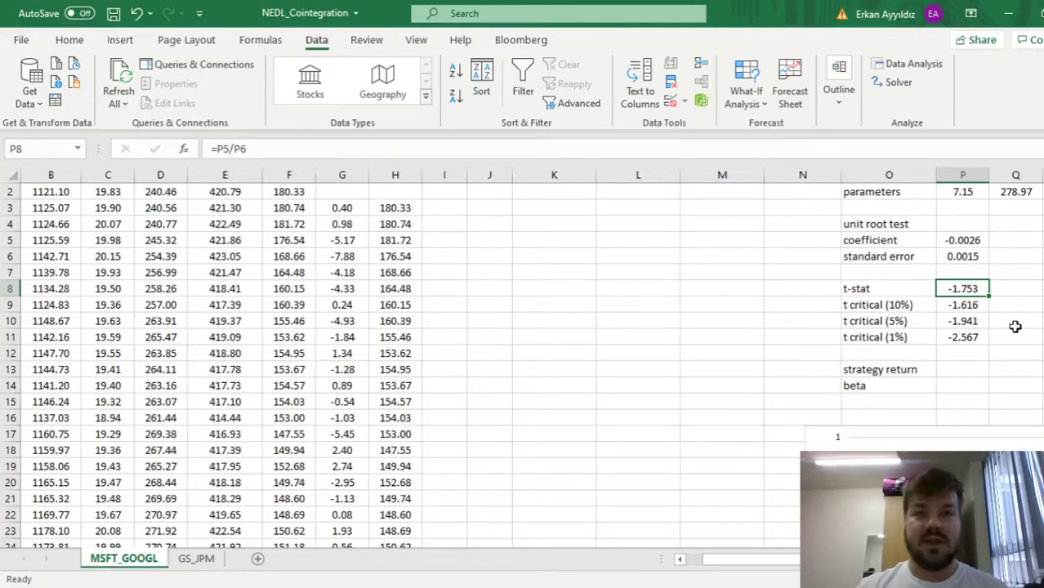
Compare the t-stat in P8 with the 10% and 5% critical values, and return to the top of the sheet.
key(Down)
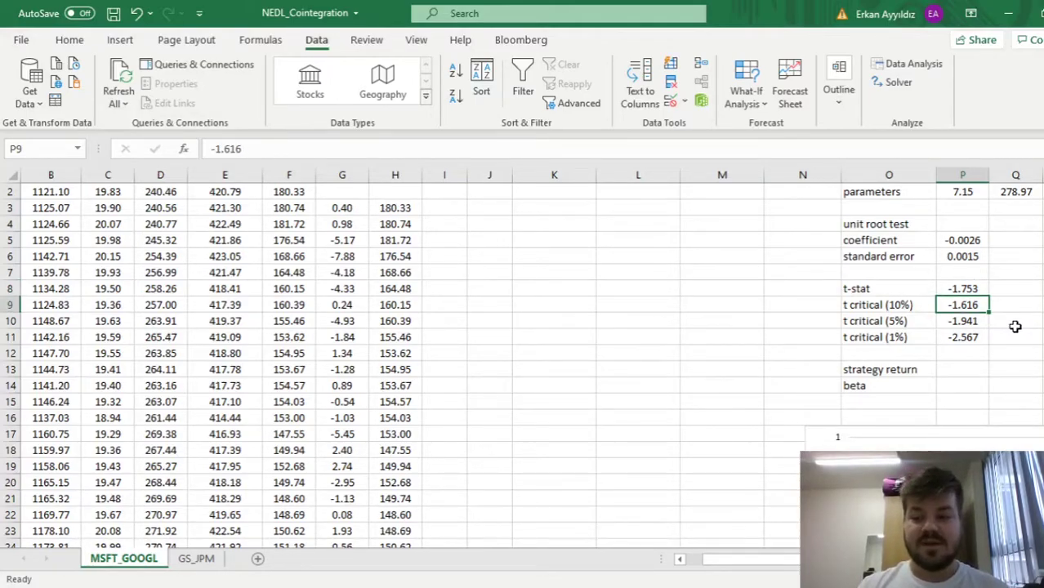
key(Up)
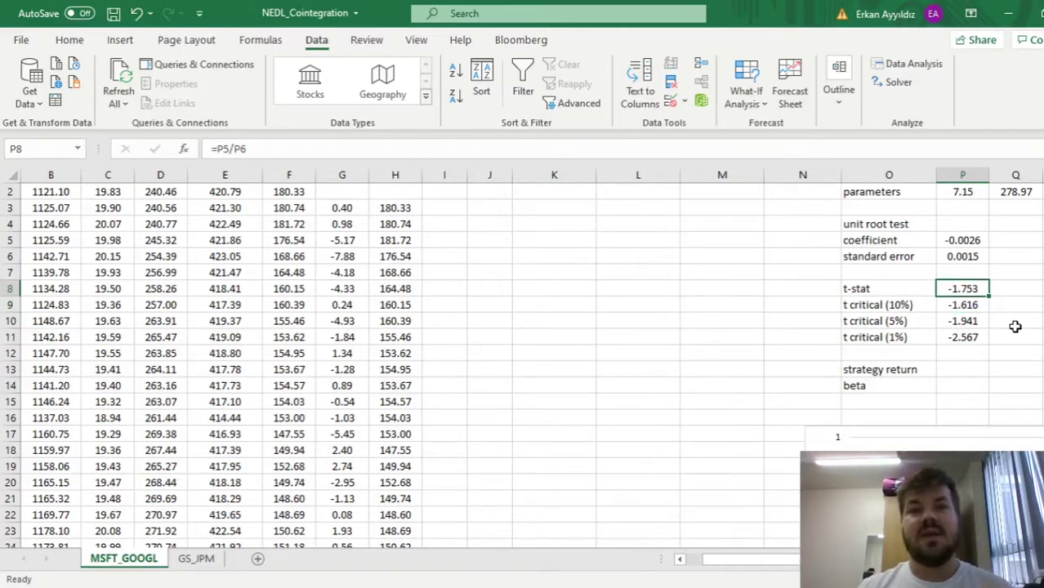
key(Down)
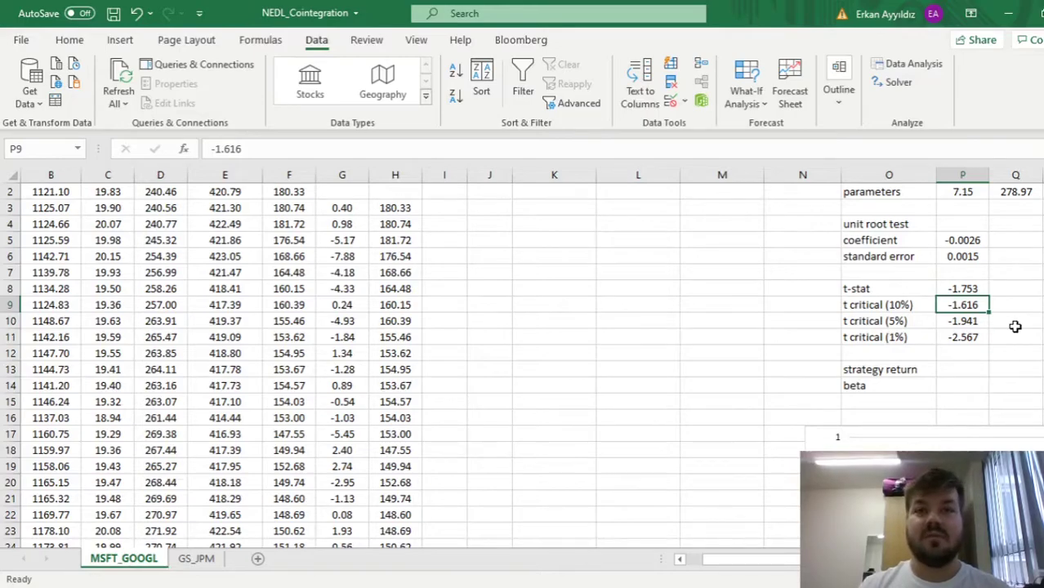
key(Down)
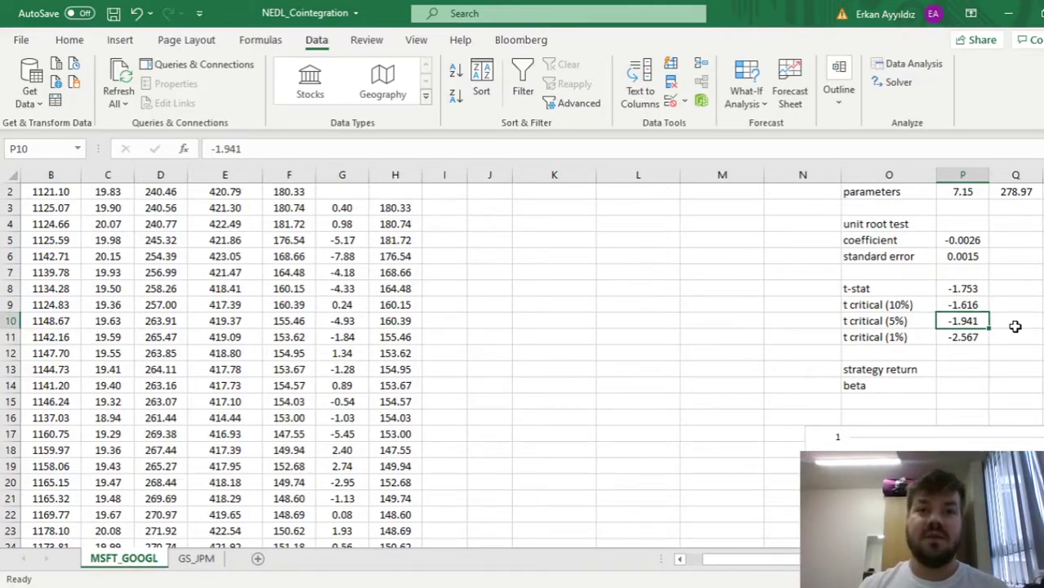
key(Up)
key(Up)
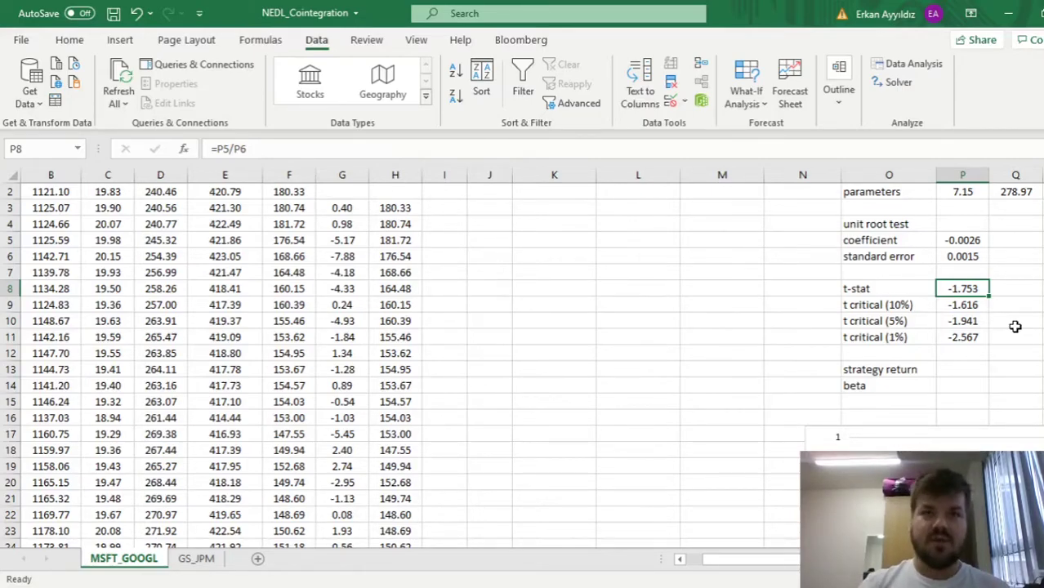
key(Right)
key(Up)
key(Up)
key(Up)
key(Up)
key(Up)
key(Up)
key(Up)
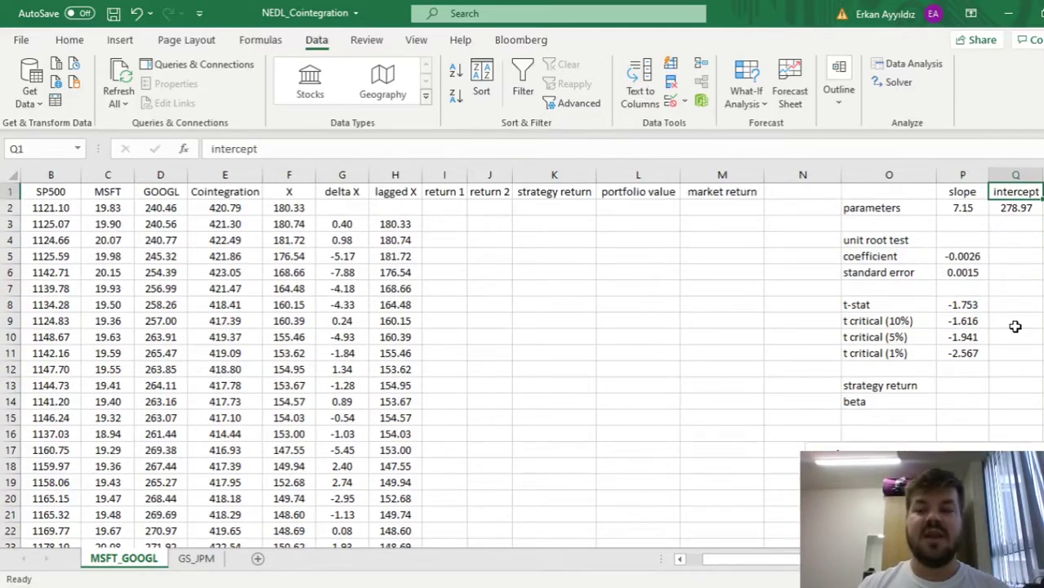
Calculate the first MSFT daily return in I3 with =C3/C2-1.
key(Left)
key(Down)
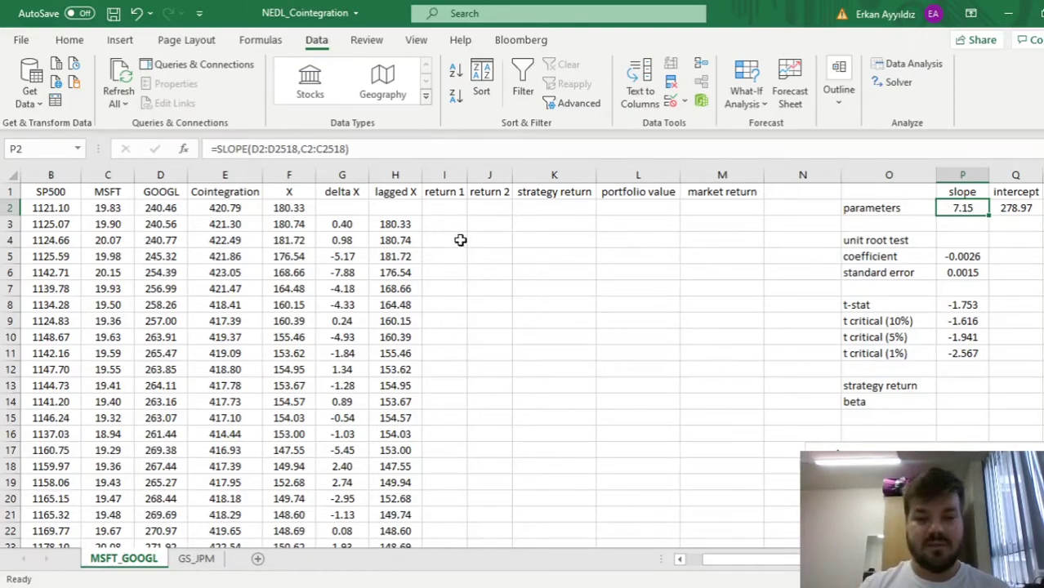
click(449, 222)
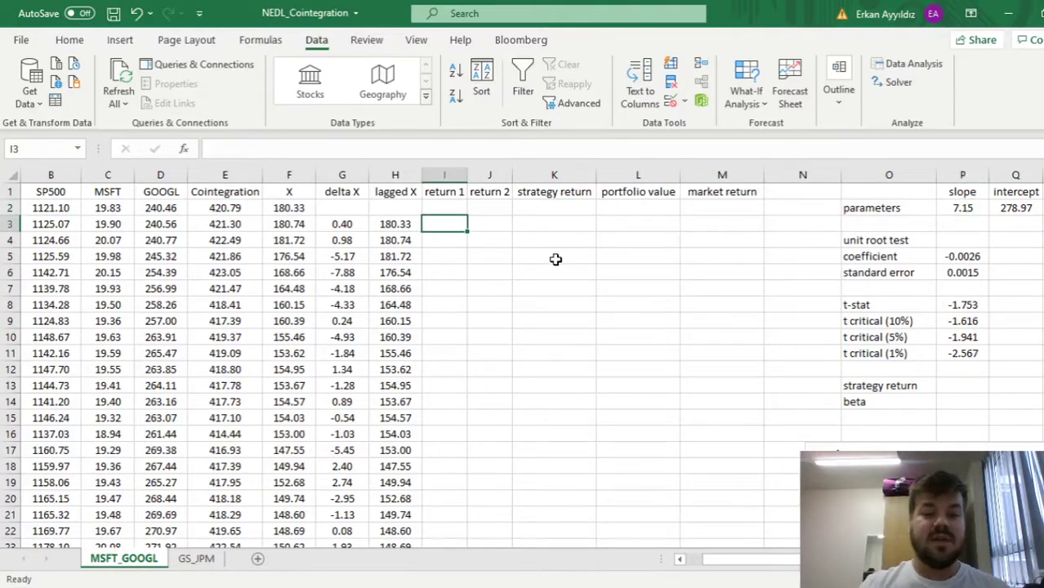
text(=)
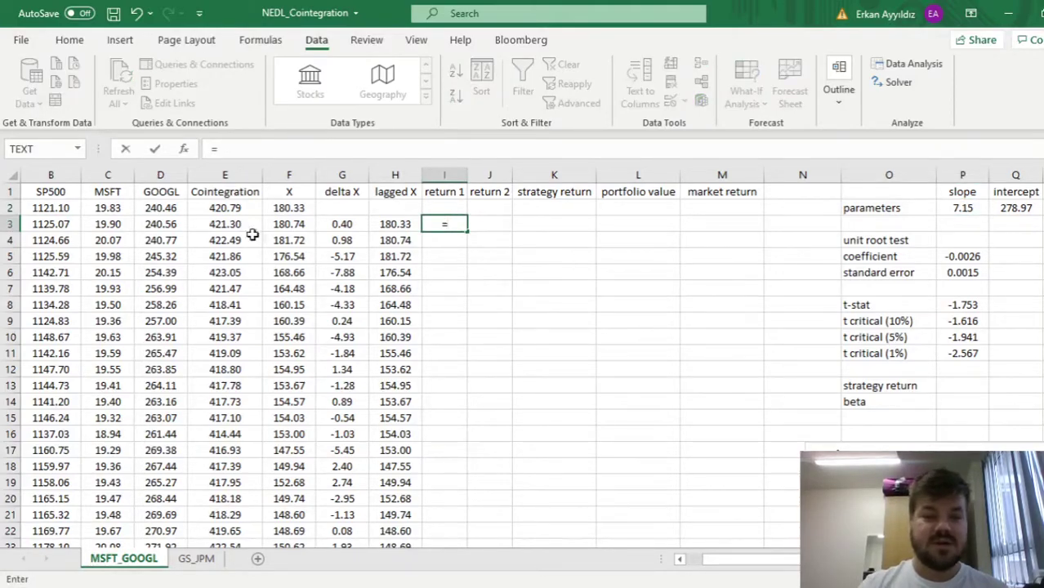
click(96, 227)
text(/)
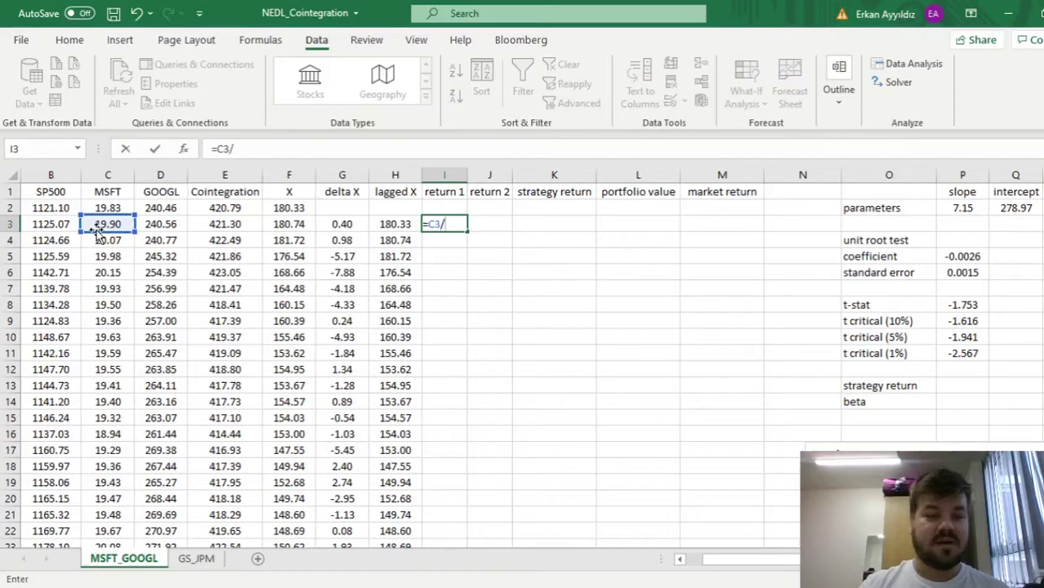
click(102, 209)
text(-1)
key(Return)
key(Up)
Calculate the first GOOGL daily return in J3 with =D3/D2-1, and fill both return columns down to the last date.
key(Right)
text(=)
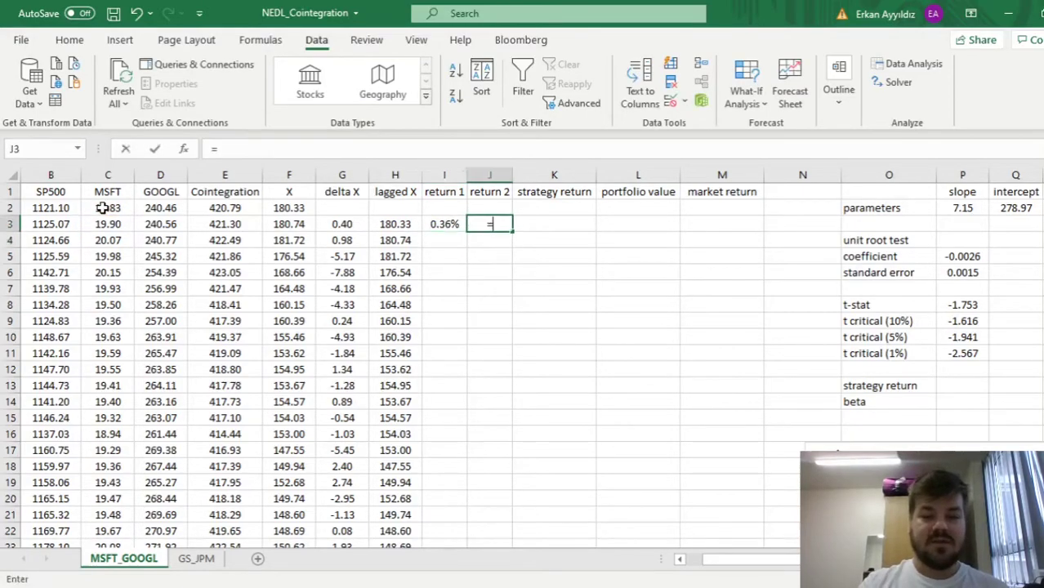
click(153, 221)
text(/)
click(156, 208)
text(-1)
key(Return)
drag(444, 224, 500, 226)
double_click(513, 231)
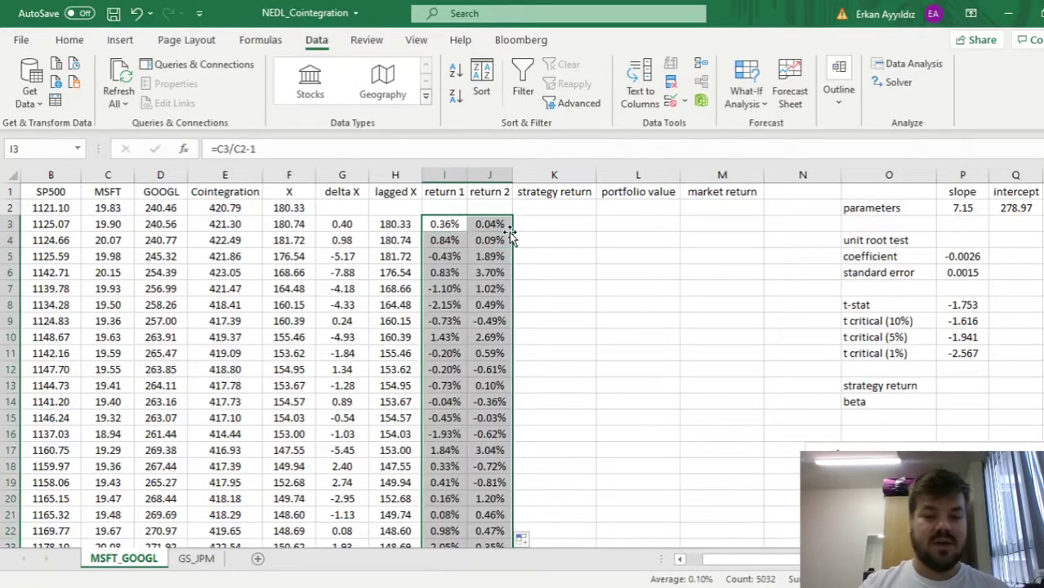
Compute the strategy return in K3 with =IF(F2>0,J3-I3,I3-J3), and fill it down the column.
click(562, 225)
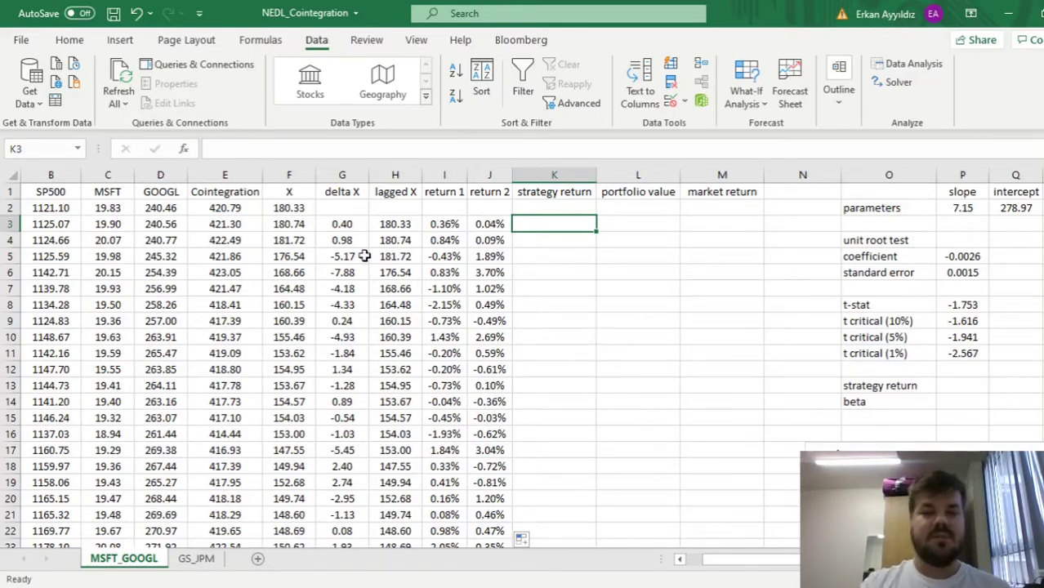
text(=IF()
click(288, 208)
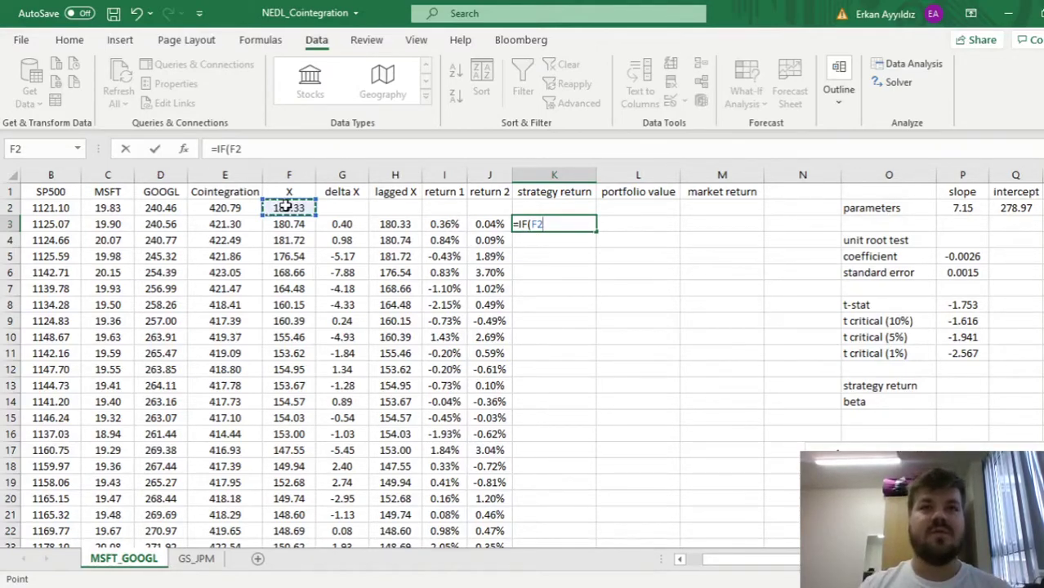
text(>0,)
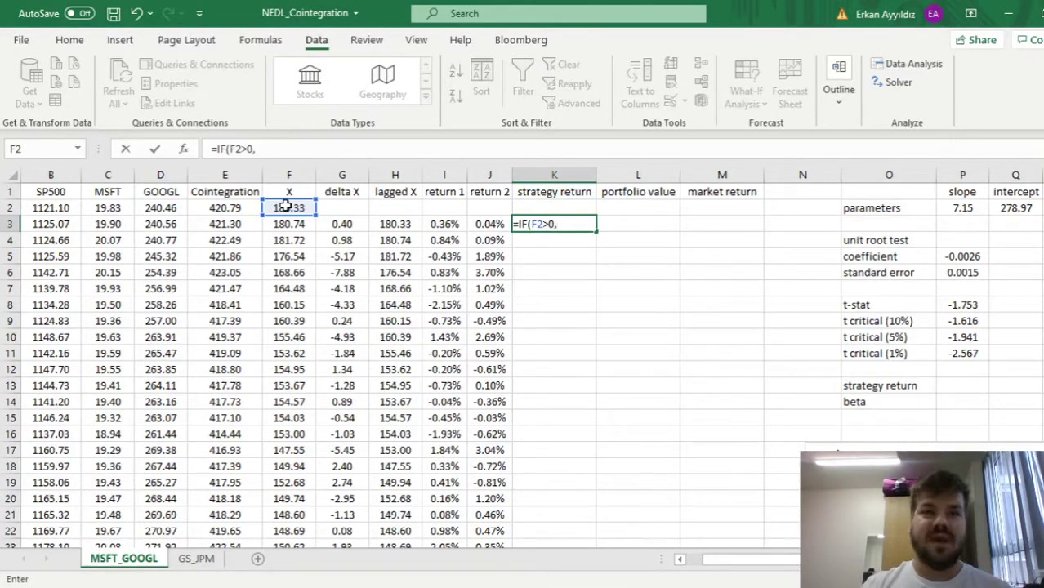
click(488, 224)
text(-)
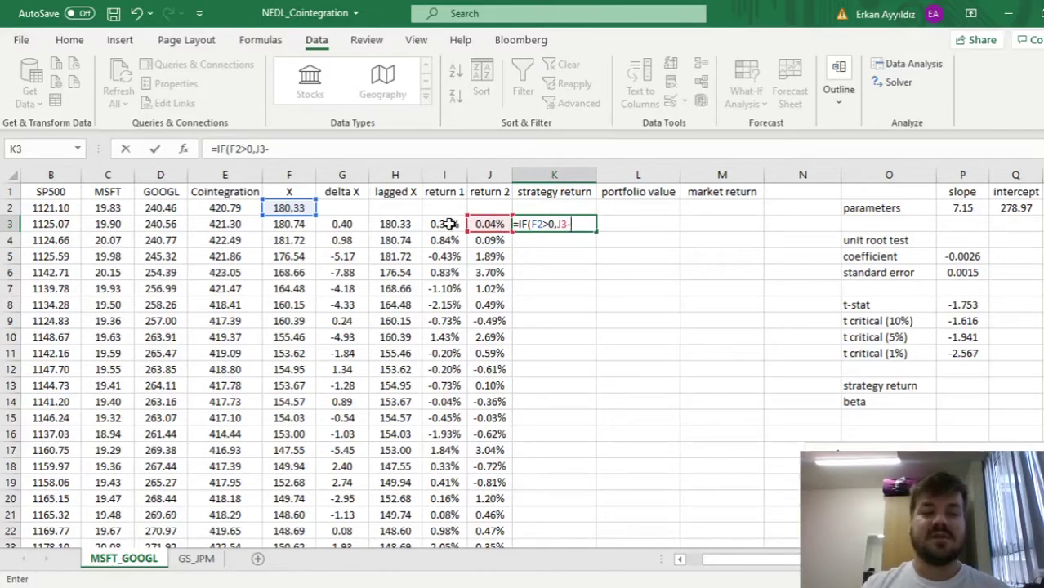
click(449, 224)
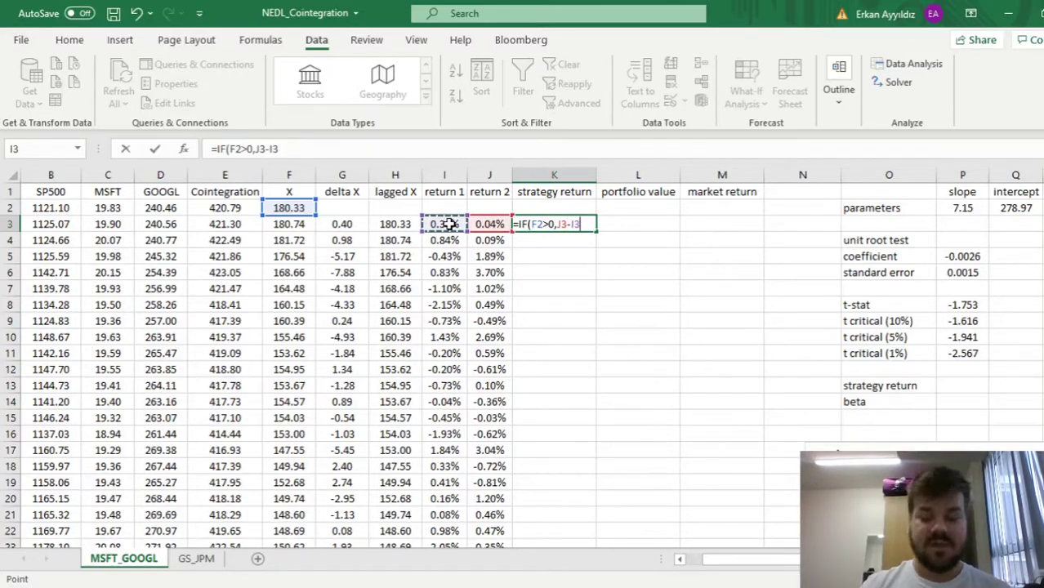
text(,)
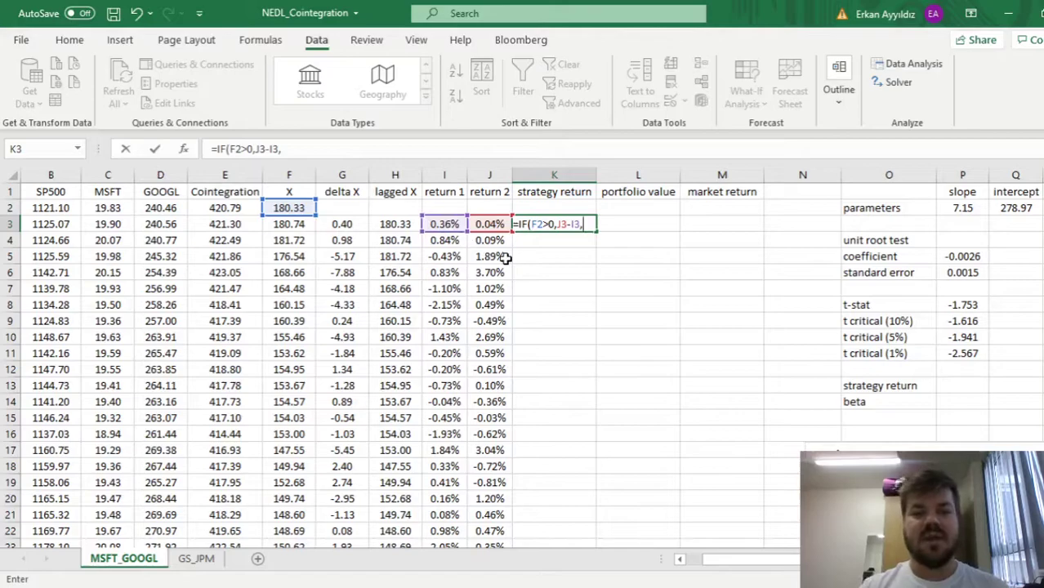
click(445, 225)
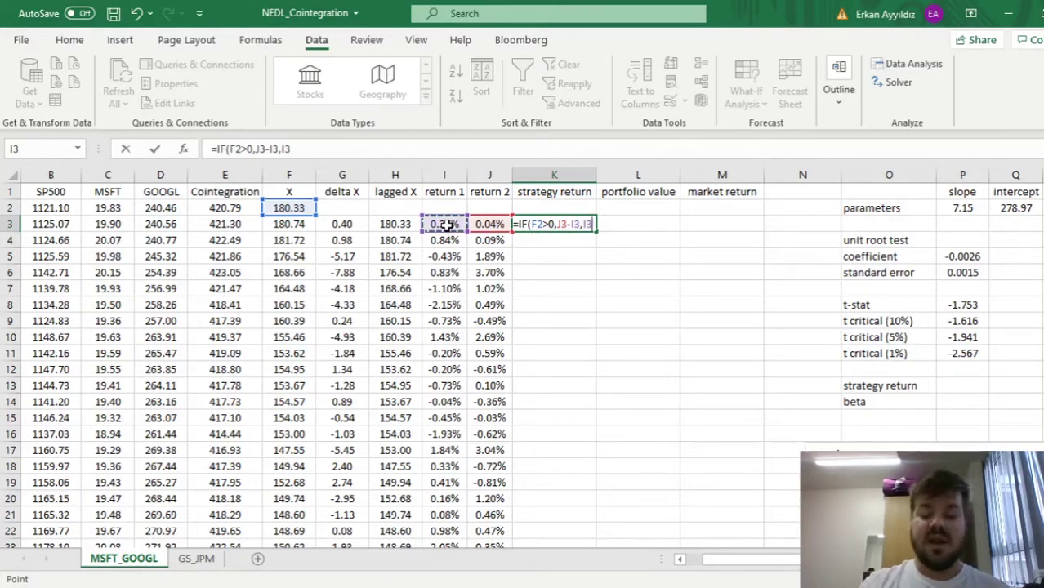
text(-)
click(486, 260)
key(Up)
key(Up)
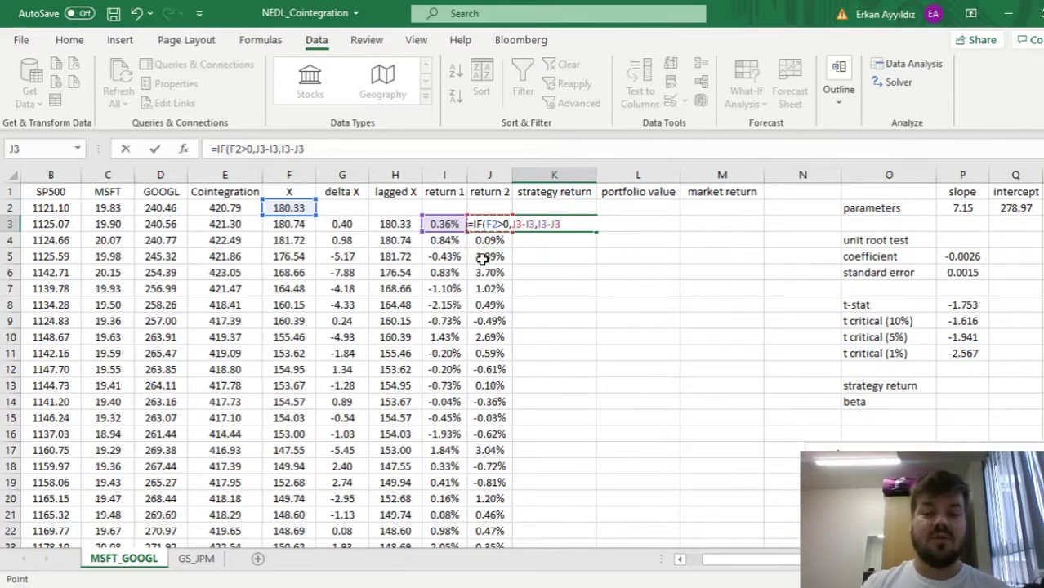
text())
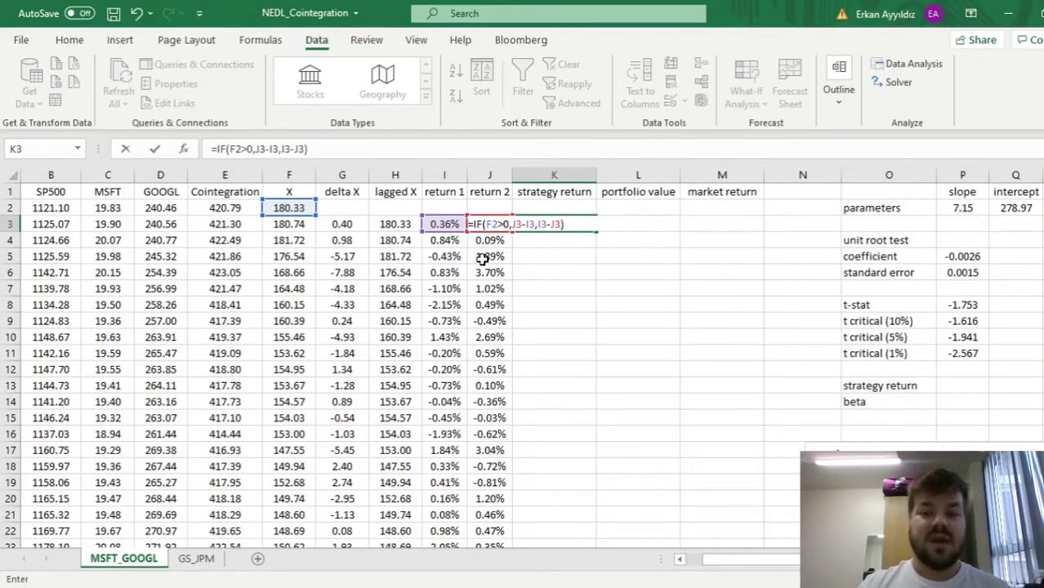
key(Return)
key(Up)
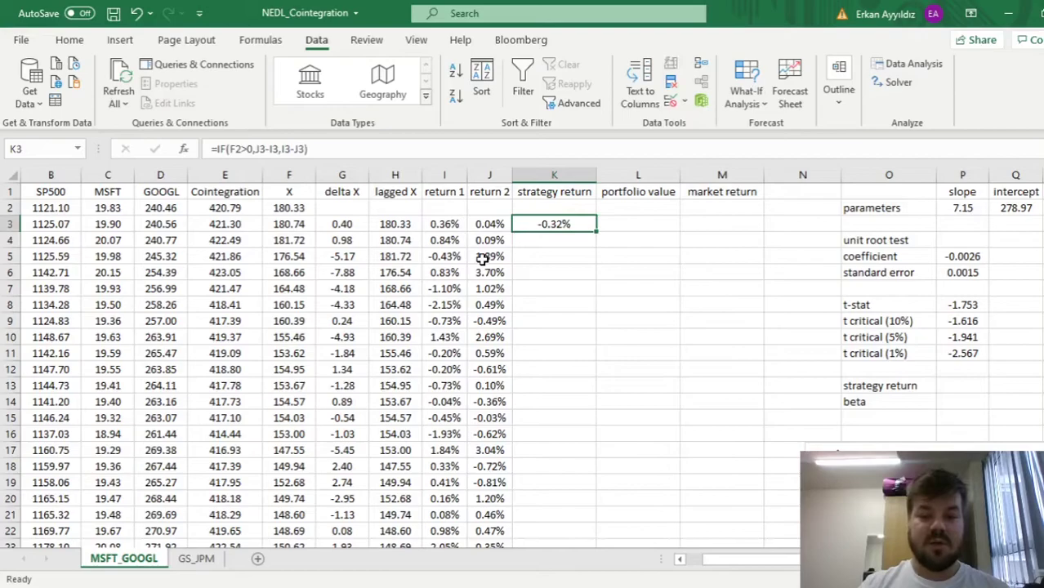
double_click(596, 232)
click(564, 225)
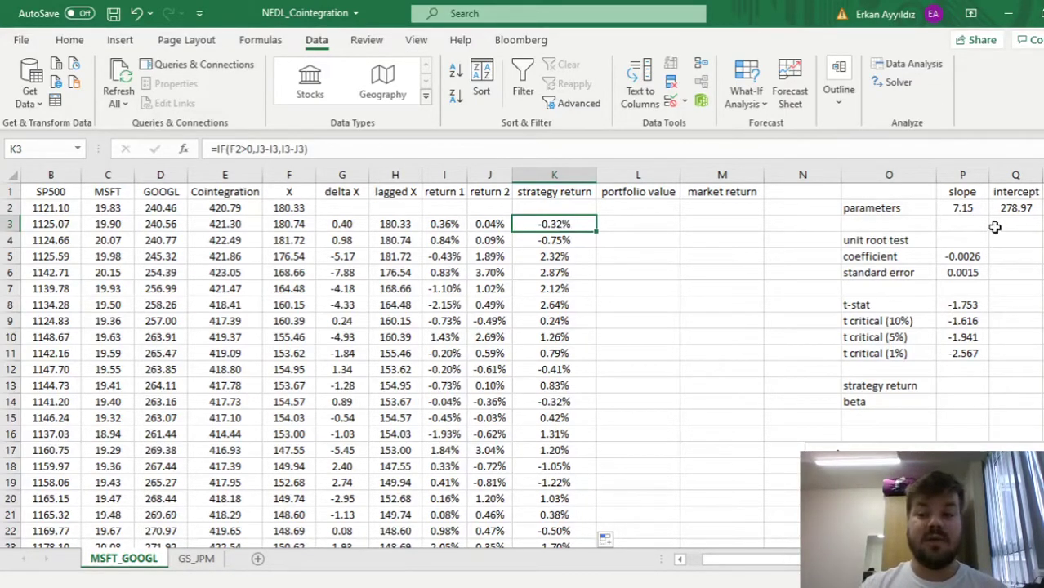
drag(964, 210, 1030, 210)
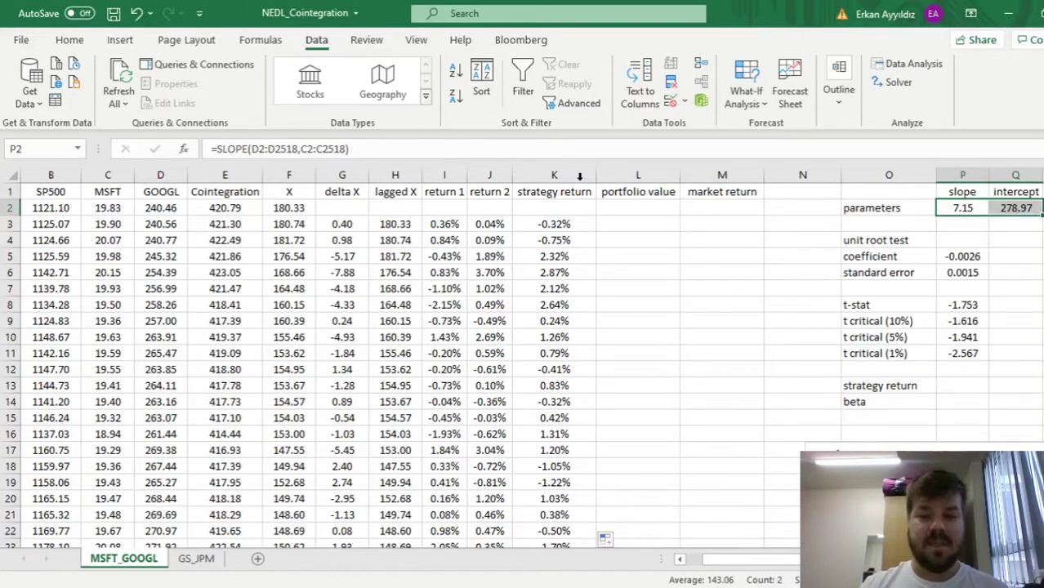
Set the initial portfolio value in L2 to 100.
click(623, 209)
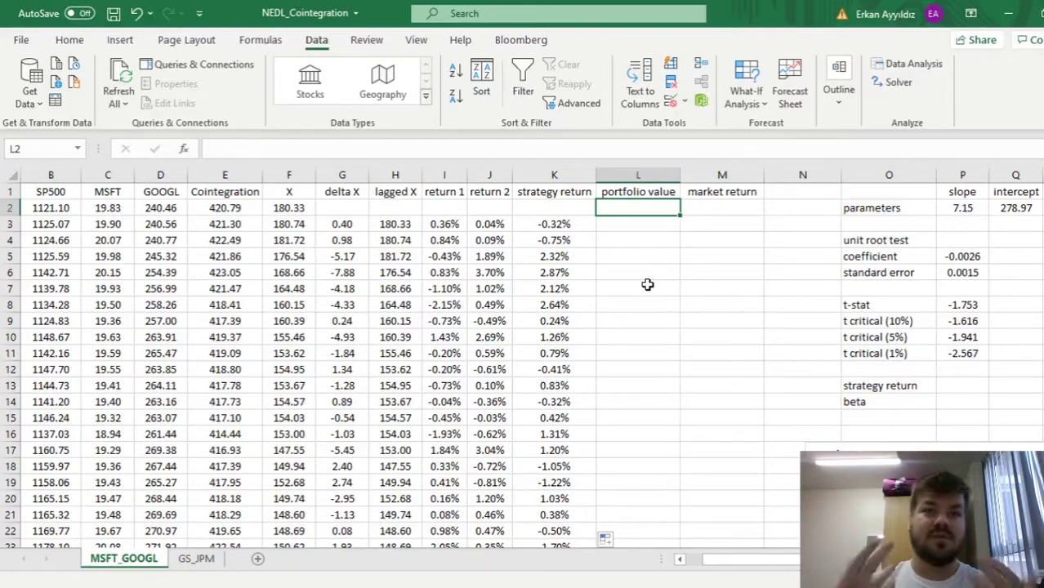
text(100)
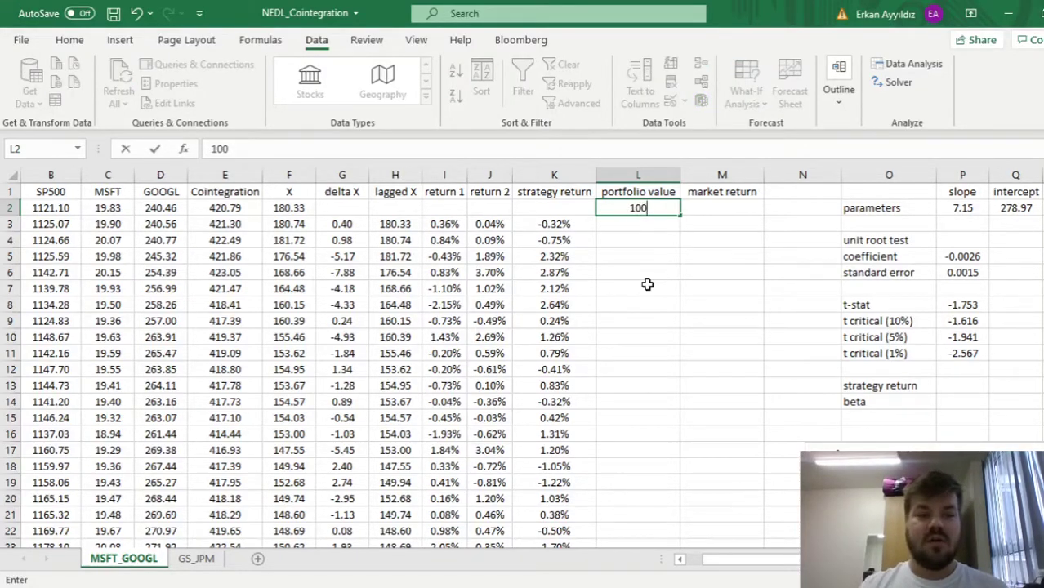
key(Return)
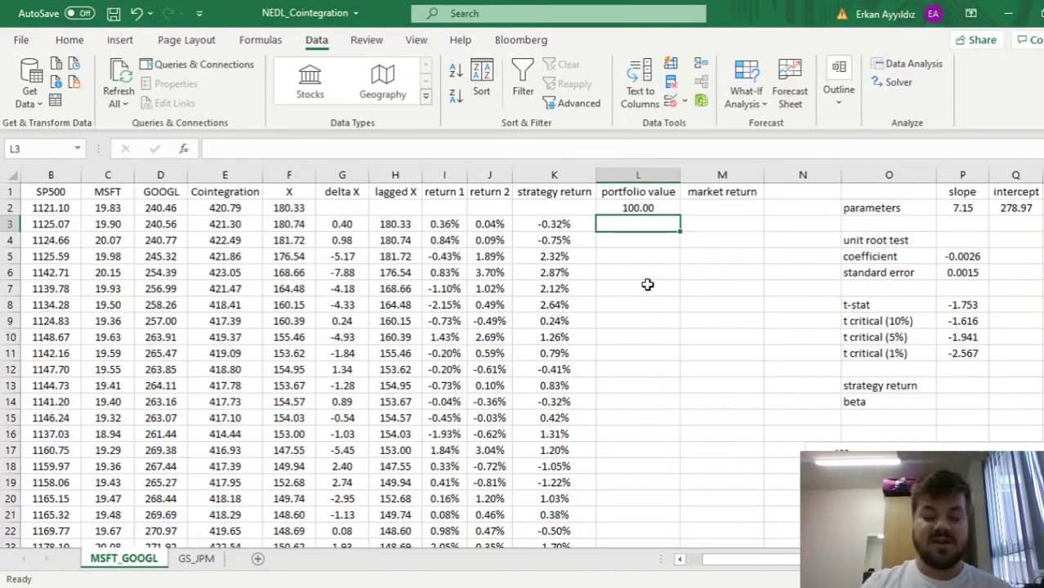
Compound the portfolio value in L3 with =L2*(1+K3), and fill the formula down the column.
text(=)
key(Up)
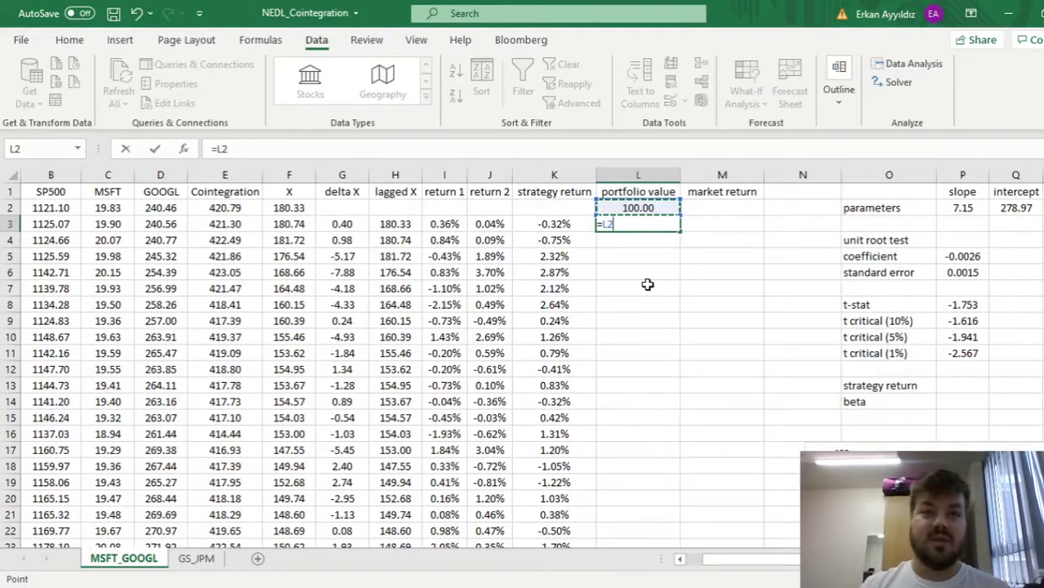
text(*(1+)
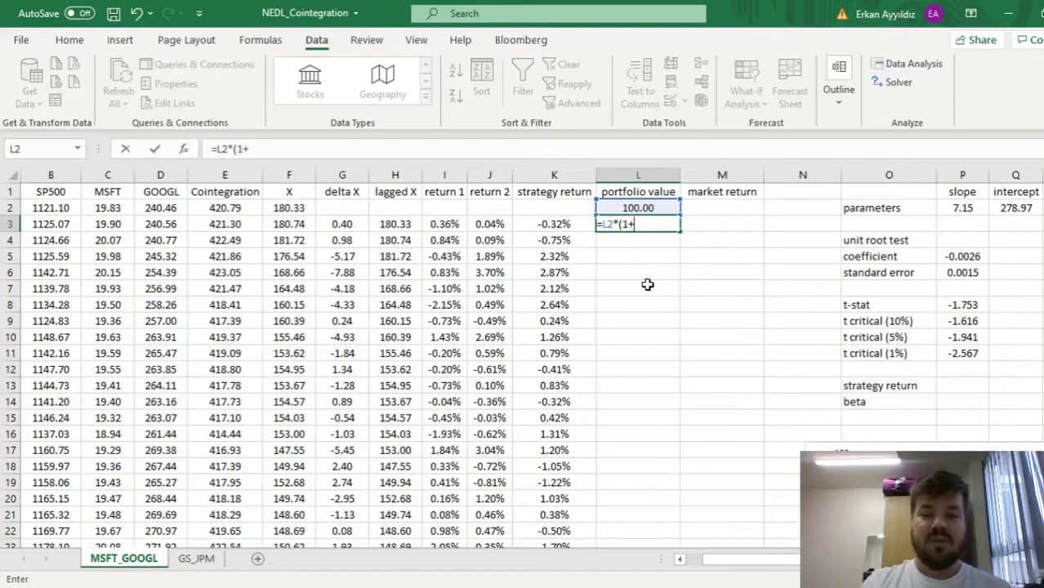
click(554, 224)
text())
key(Return)
key(Up)
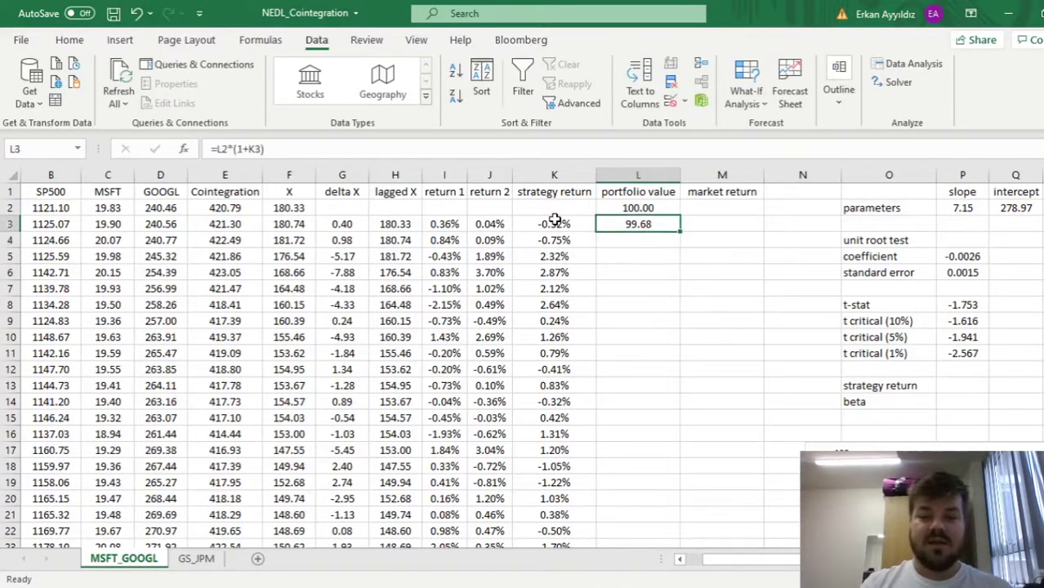
double_click(680, 232)
click(648, 225)
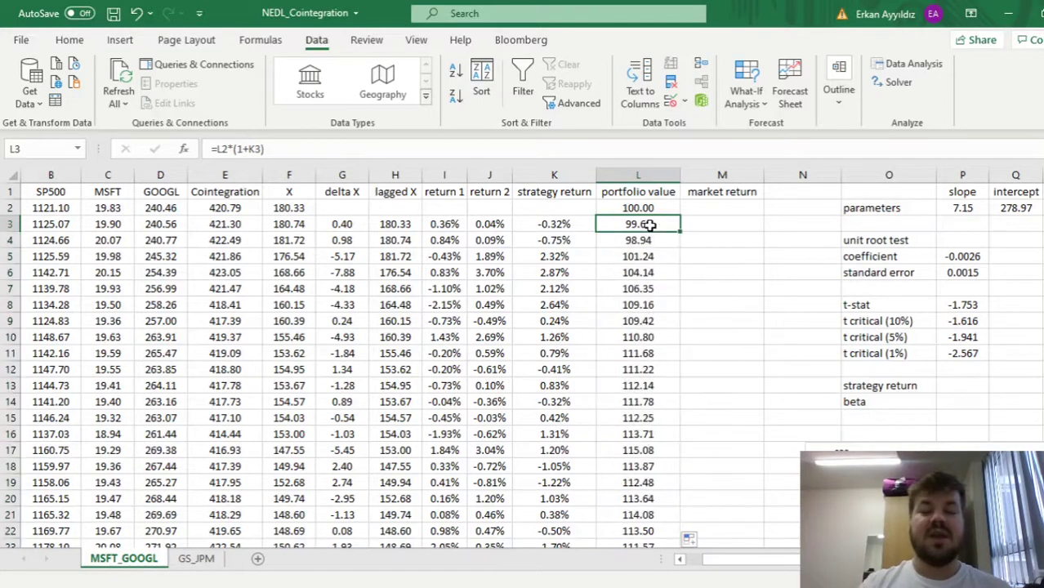
Examine the portfolio value chart, and compare the final portfolio value at the end of column L with the starting one.
drag(850, 337, 1033, 345)
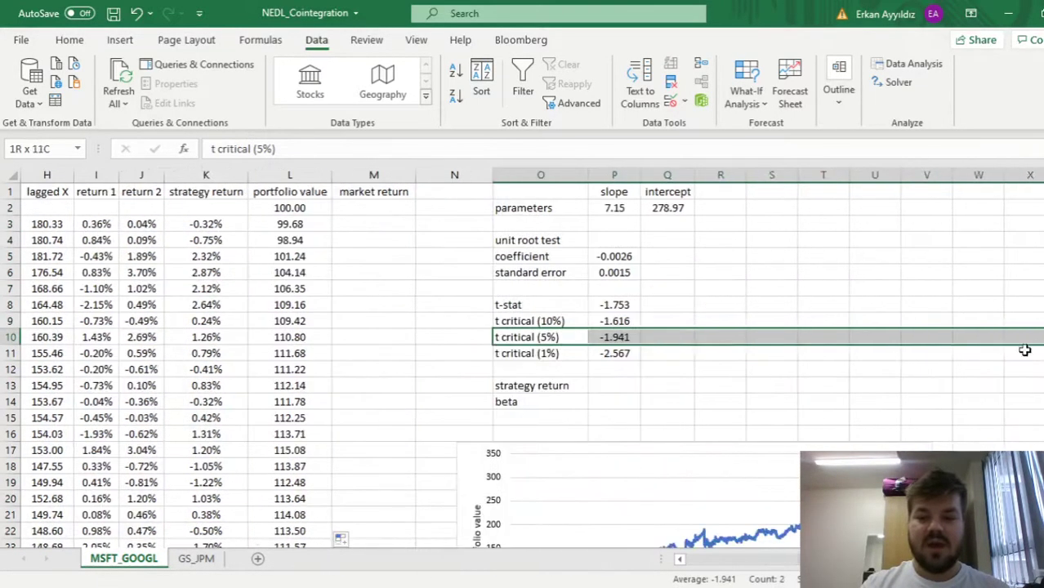
click(846, 343)
key(Down)
key(Down)
key(Down)
key(Down)
key(Down)
key(Down)
key(Down)
key(Down)
key(Down)
key(Down)
key(Down)
key(Down)
key(Down)
key(Down)
key(Down)
key(Down)
key(Down)
key(Down)
key(Down)
key(Down)
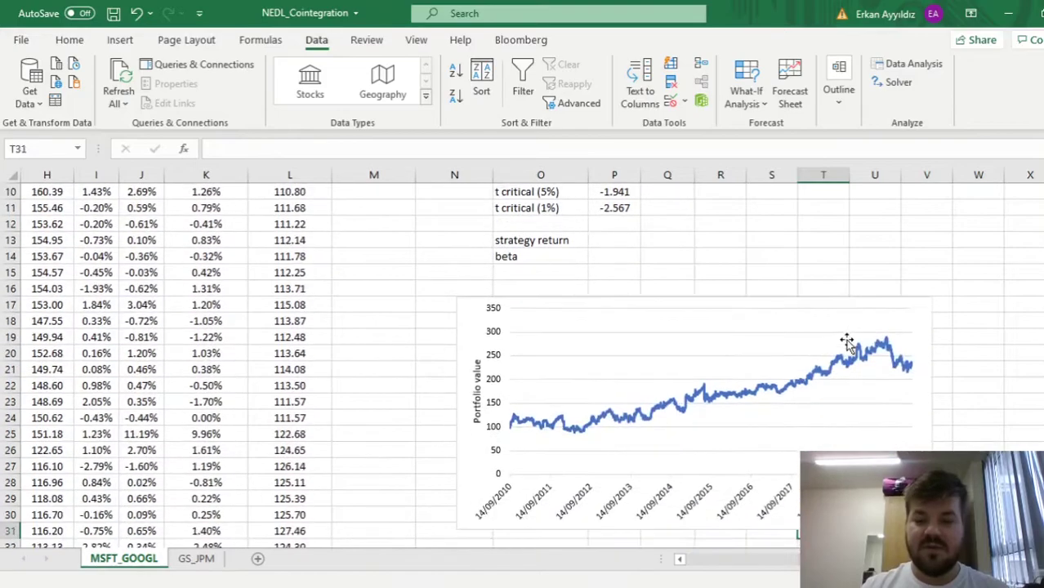
click(1011, 354)
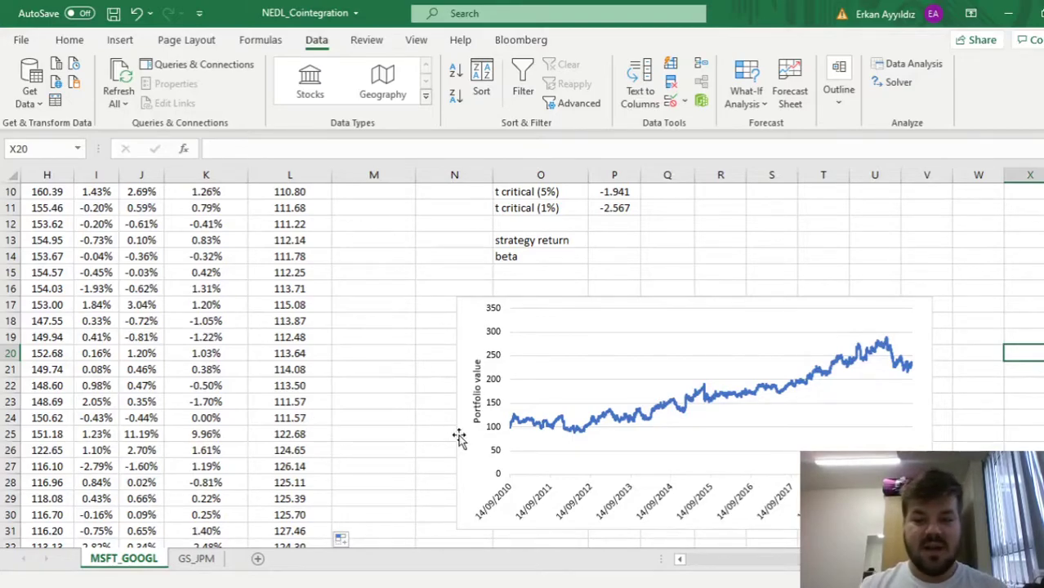
click(888, 346)
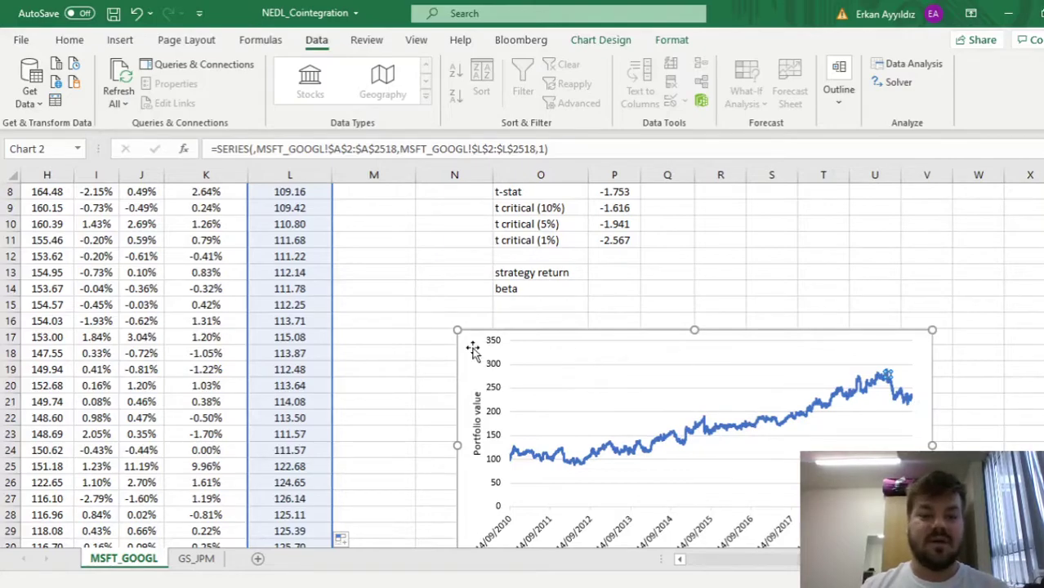
click(394, 334)
click(280, 336)
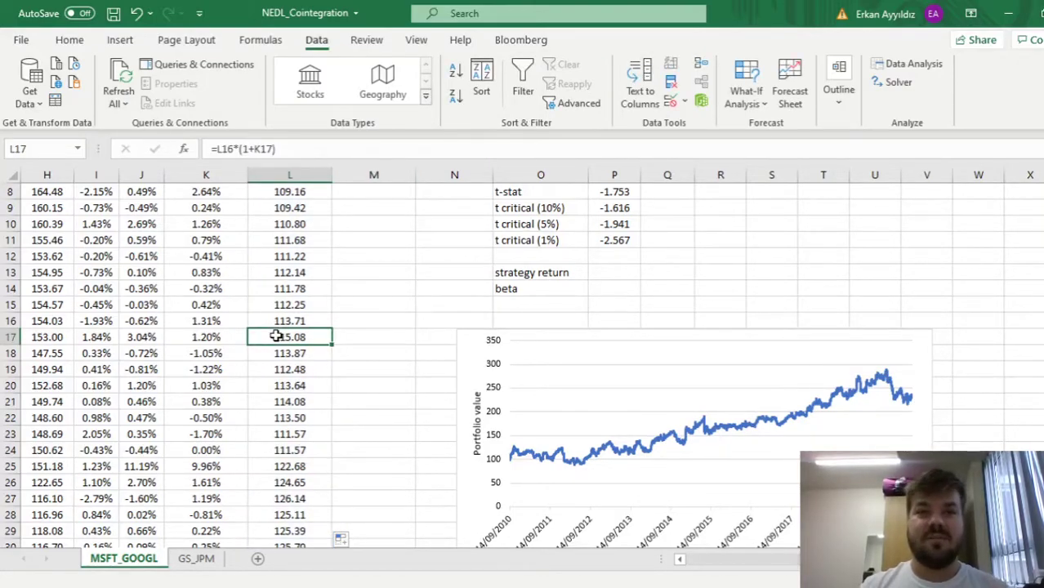
key(ctrl+Down)
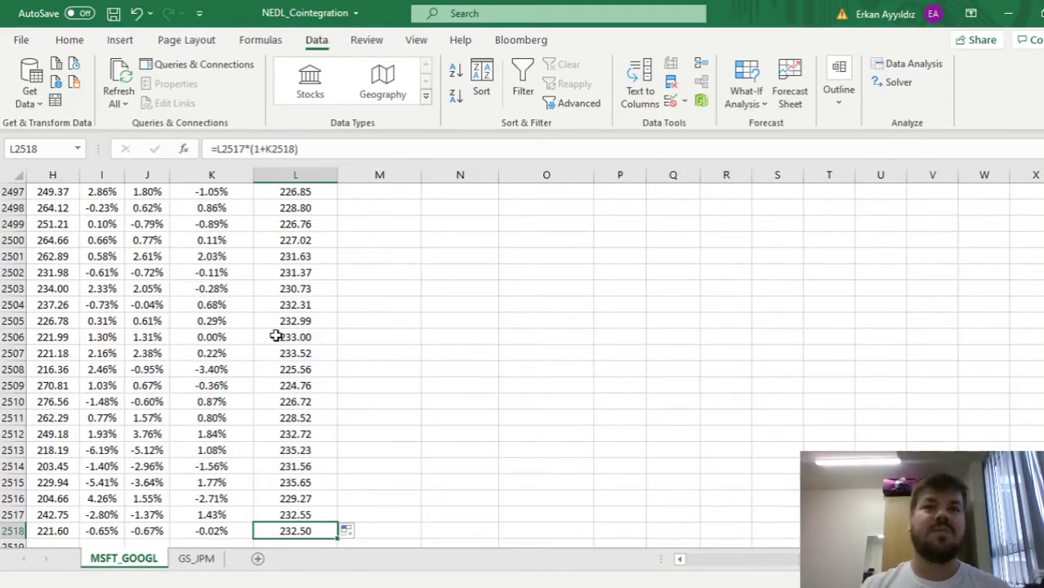
key(ctrl+Up)
key(Down)
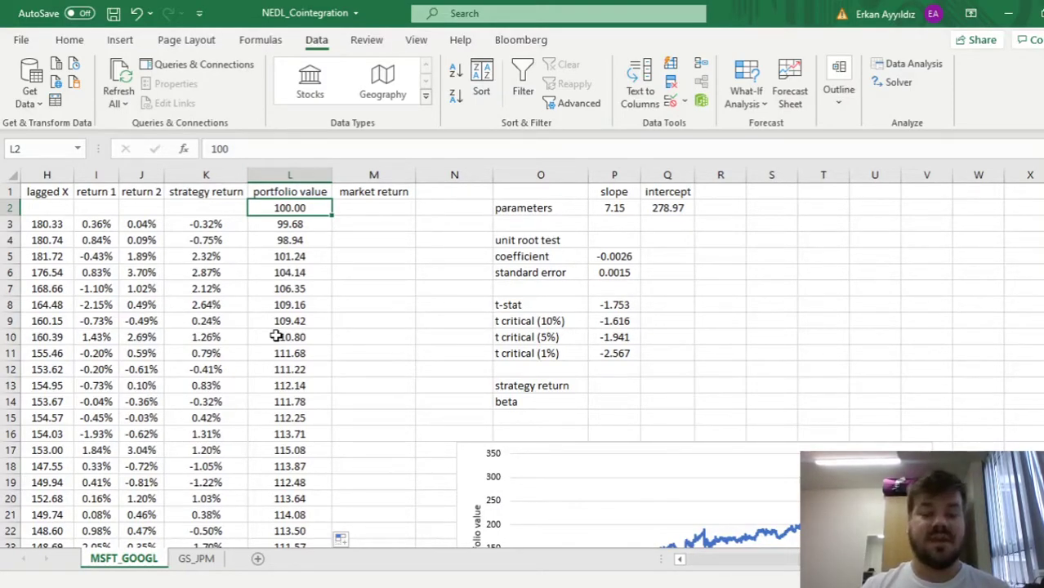
Calculate the SP500 market return in M3 with =B3/B2-1, and fill it down the column.
key(Down)
key(Right)
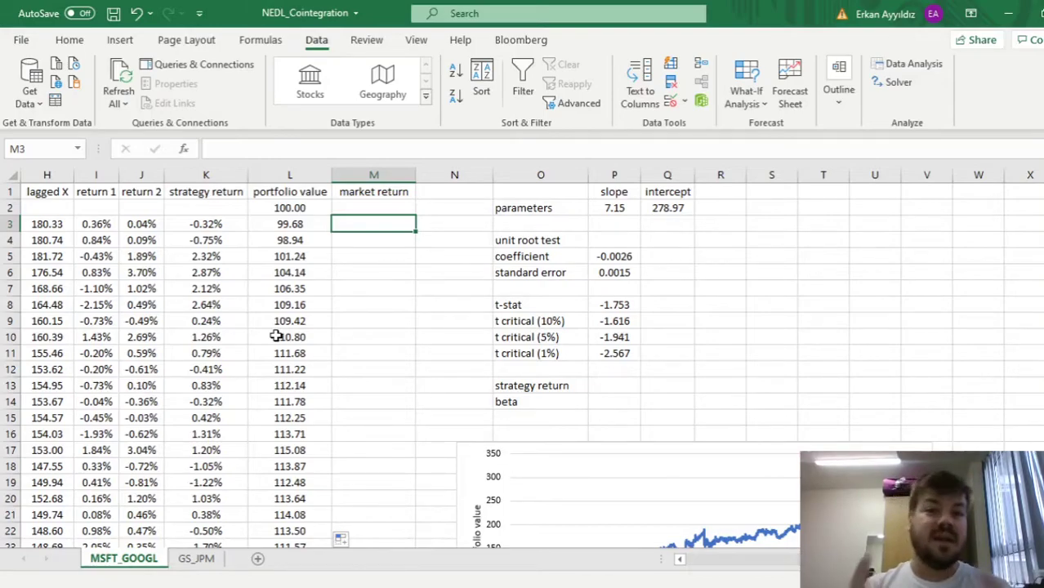
text(=)
click(178, 227)
key(ctrl+Left)
key(Right)
text(/)
click(115, 202)
click(101, 208)
text(-1)
key(Return)
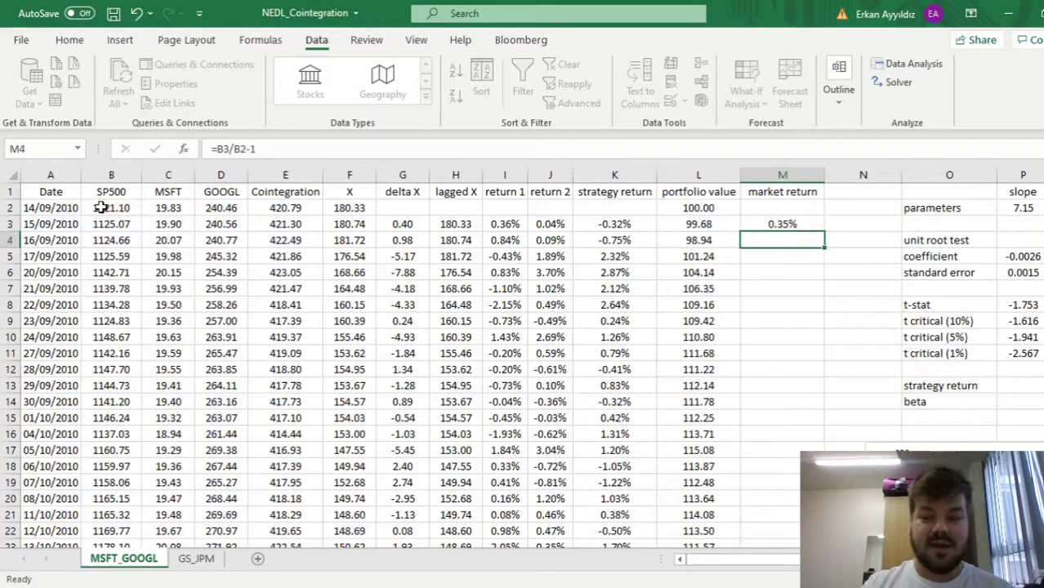
double_click(824, 232)
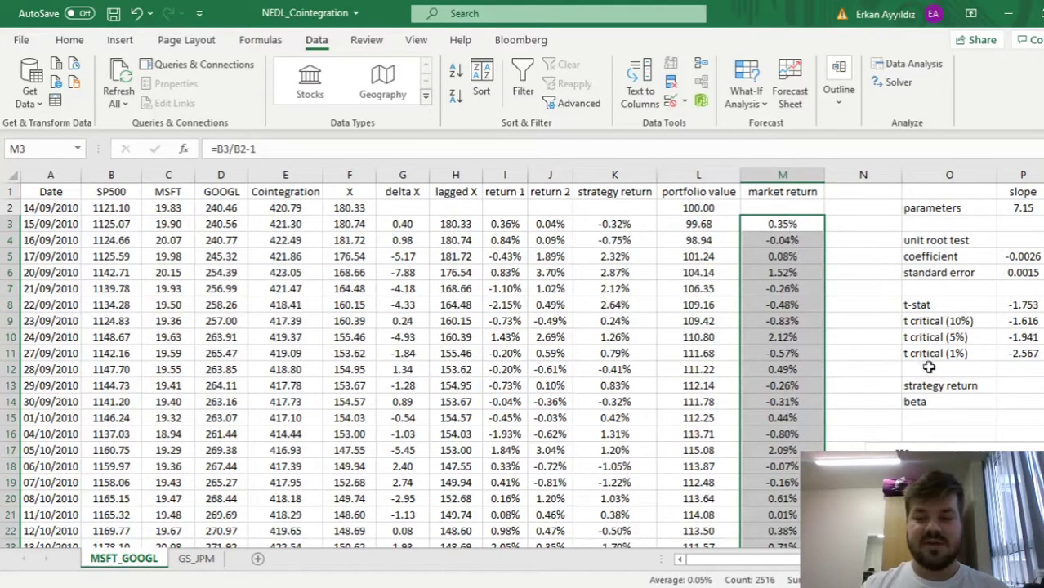
Calculate the strategy's beta in P14 with =SLOPE(K3:K2518,M3:M2518), regressing strategy returns on market returns.
click(1014, 406)
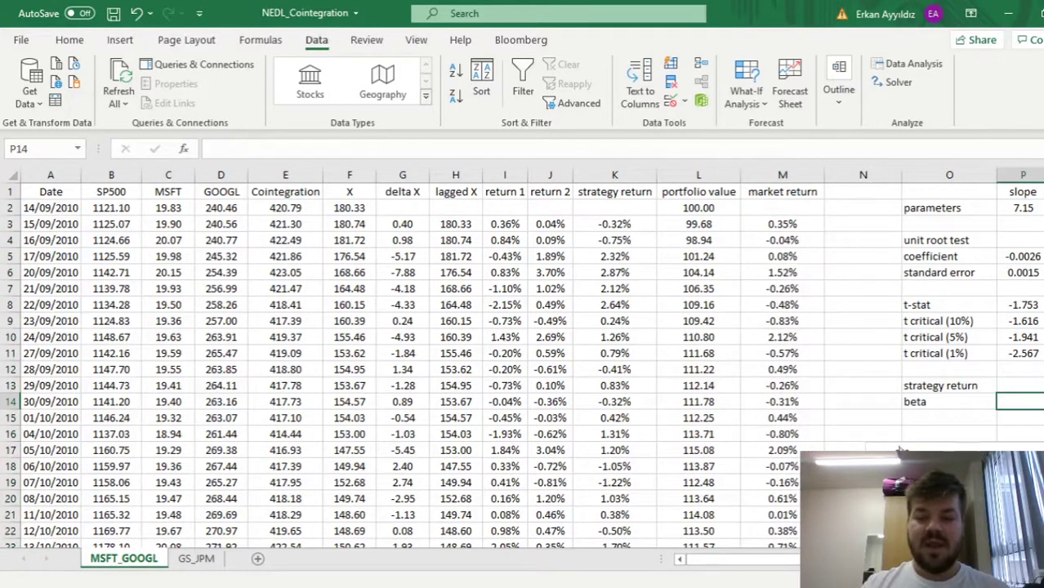
drag(870, 412, 840, 411)
click(896, 400)
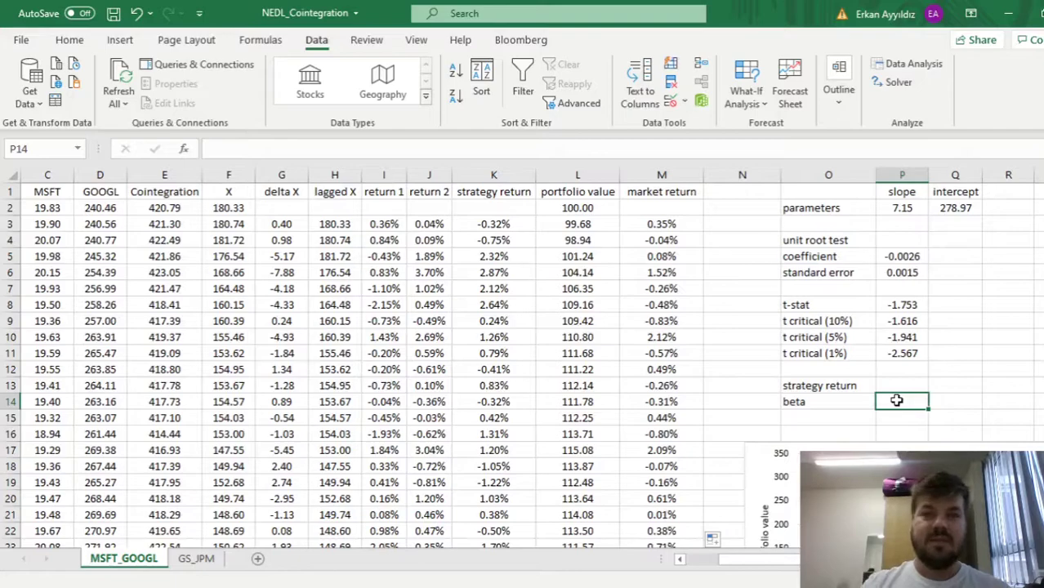
text(=SLOPE()
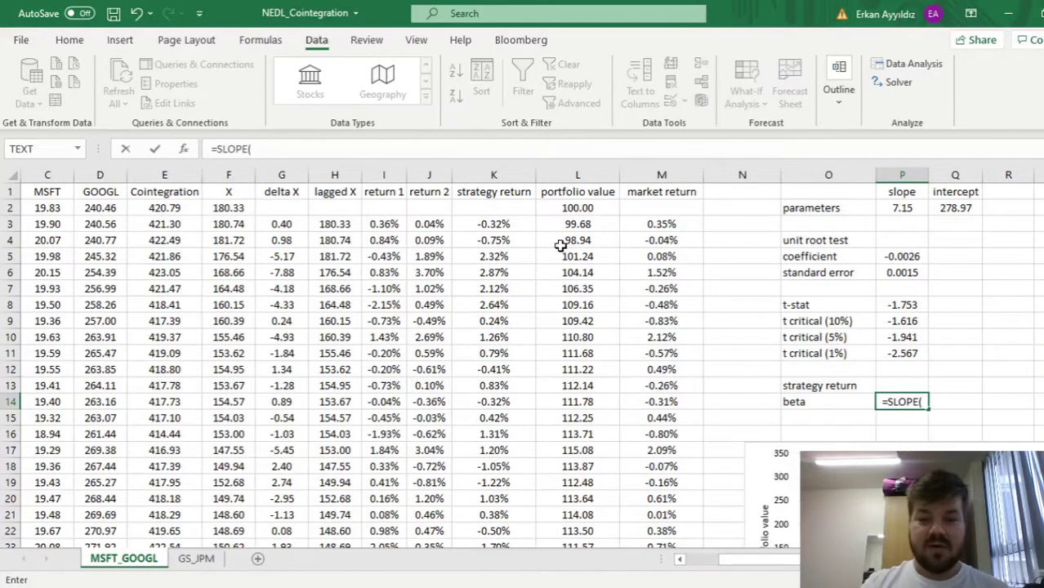
click(493, 224)
key(ctrl+shift+Down)
text(,)
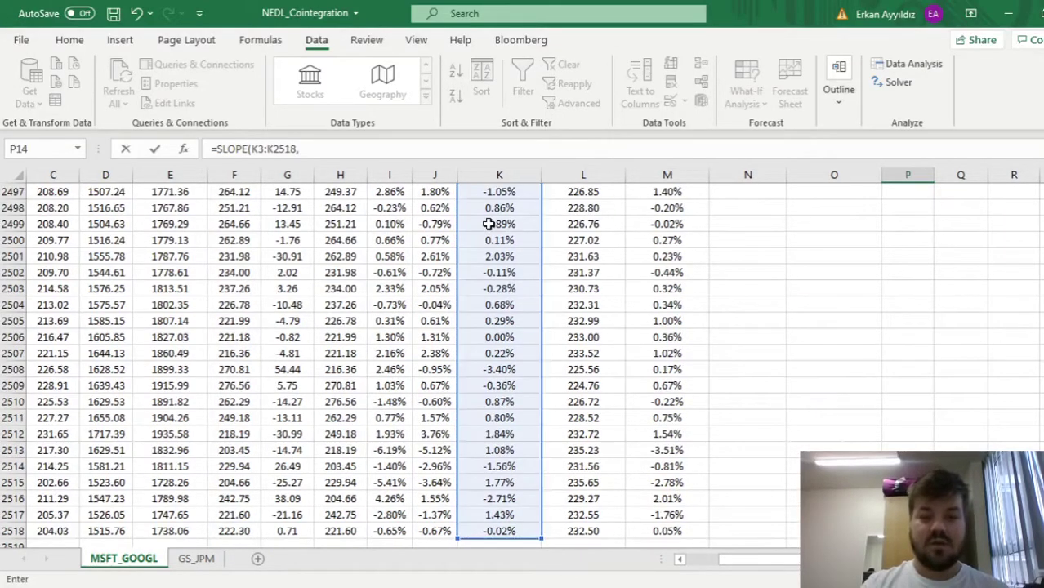
click(664, 272)
key(ctrl+Up)
key(ctrl+Up)
key(Down)
key(Down)
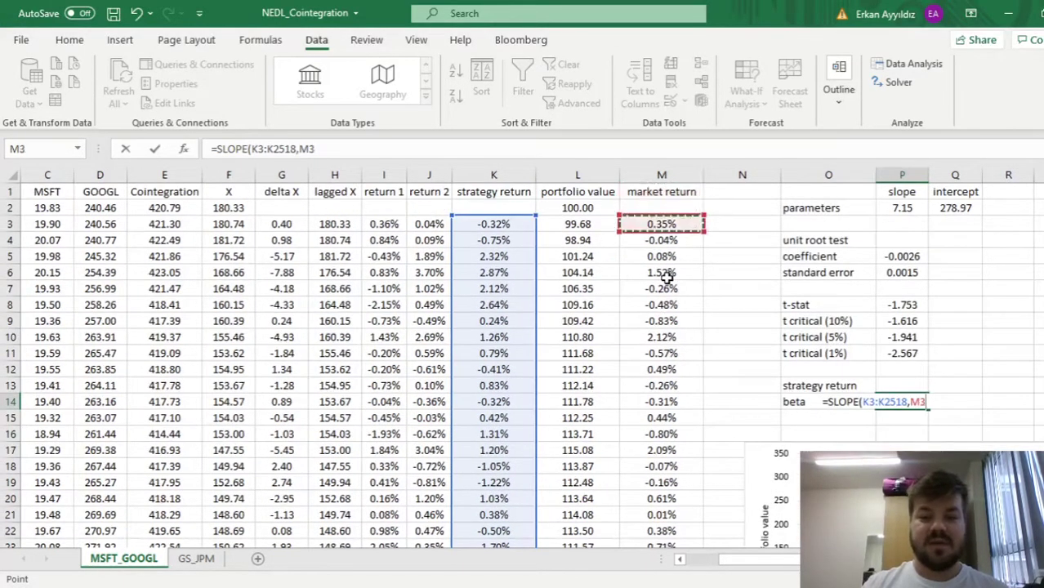
key(ctrl+shift+Down)
key(Return)
Review the beta in P14 and its formula.
key(Up)
key(Up)
key(Up)
key(Up)
key(Up)
key(Up)
key(Up)
key(Up)
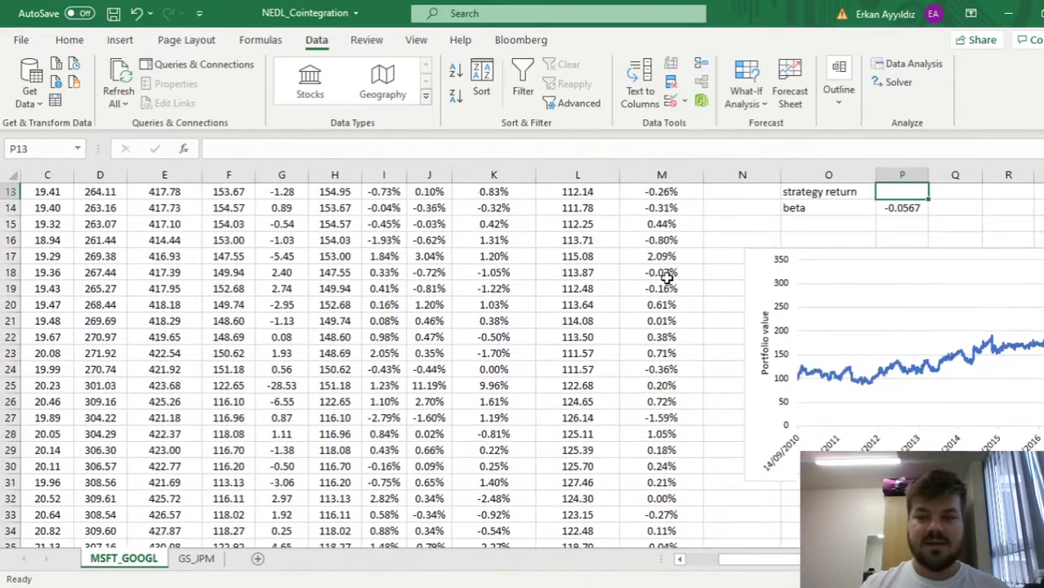
scroll(951, 373, up, 2)
click(927, 372)
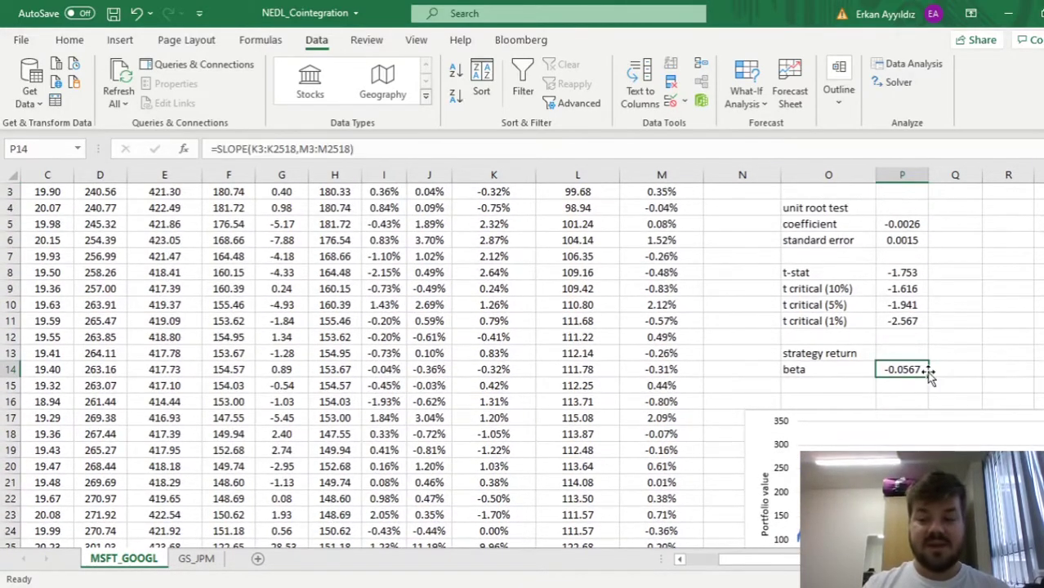
click(988, 339)
key(Up)
key(Up)
key(Up)
key(Up)
key(Up)
key(Up)
key(Up)
key(Up)
key(Up)
key(Up)
key(Up)
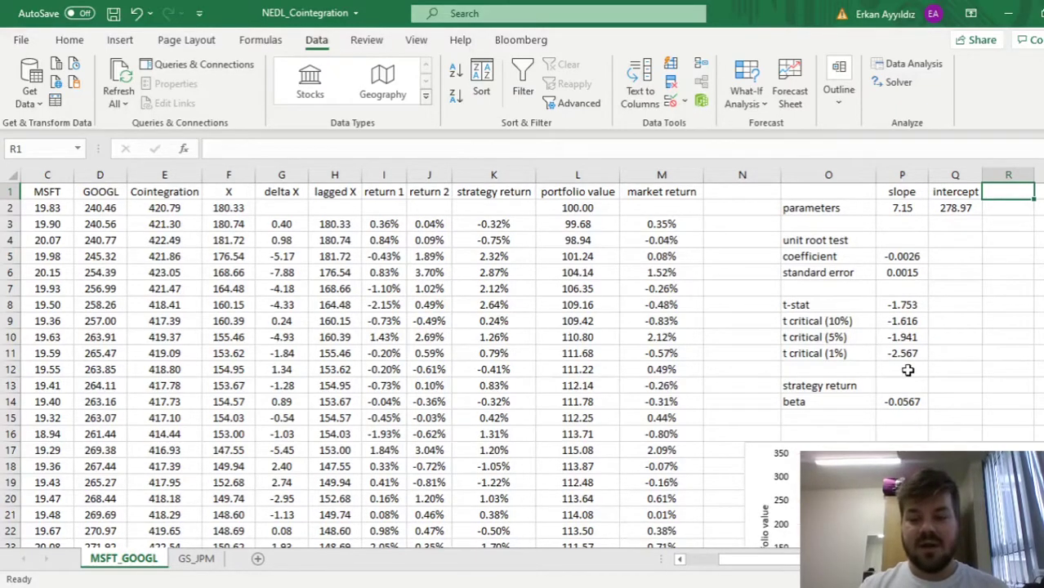
click(907, 402)
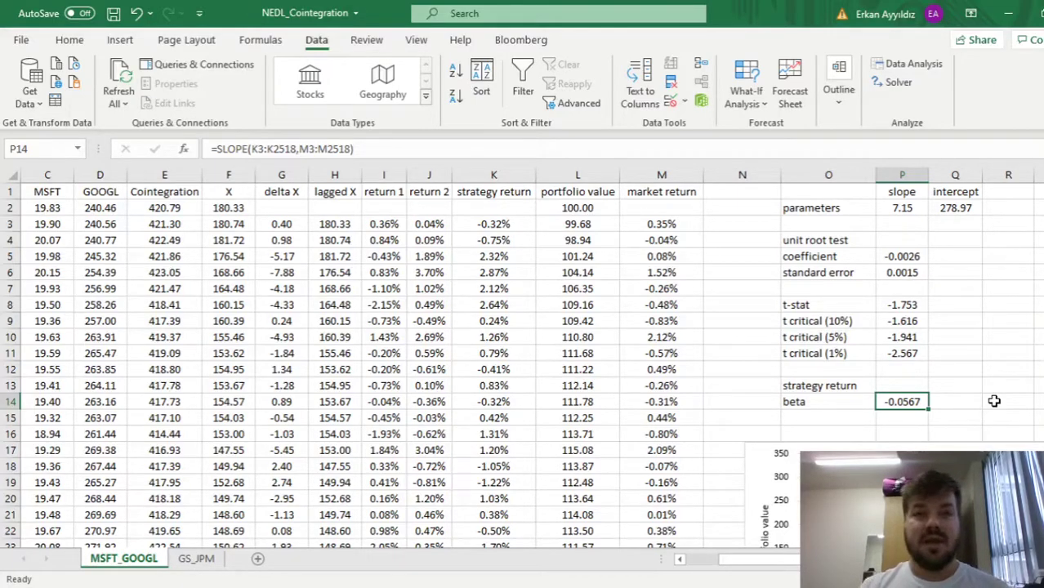
Calculate the annualised strategy return in P13 with =(L2518/L2)^(1/10)-1.
key(Left)
key(Right)
key(Up)
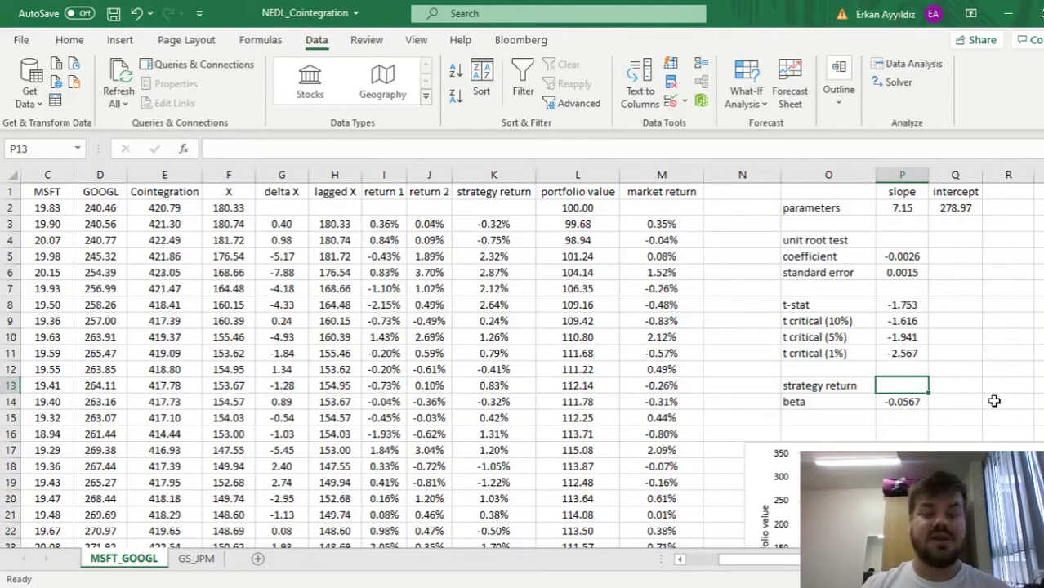
text(=)
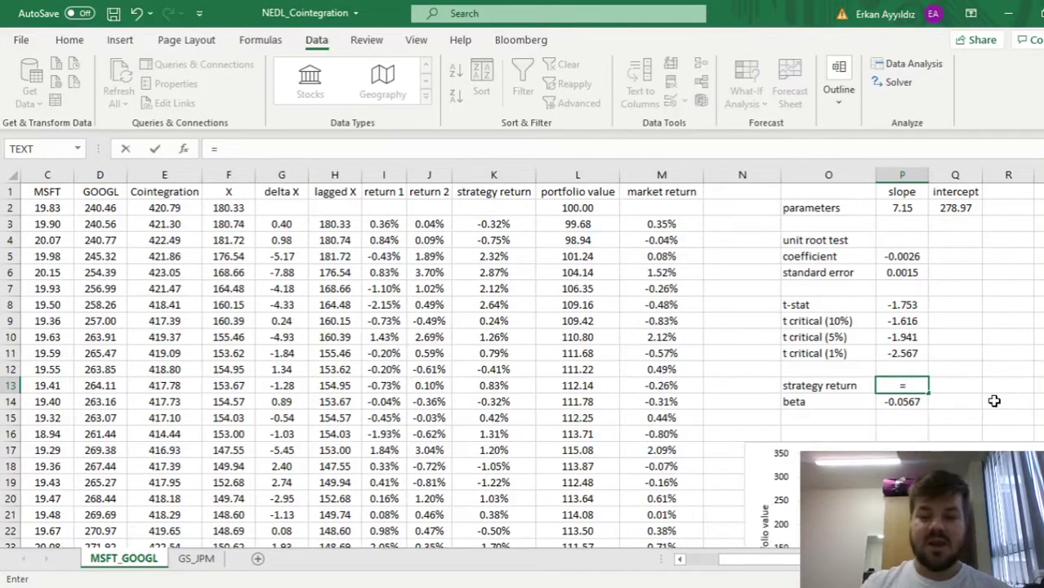
text(()
click(577, 237)
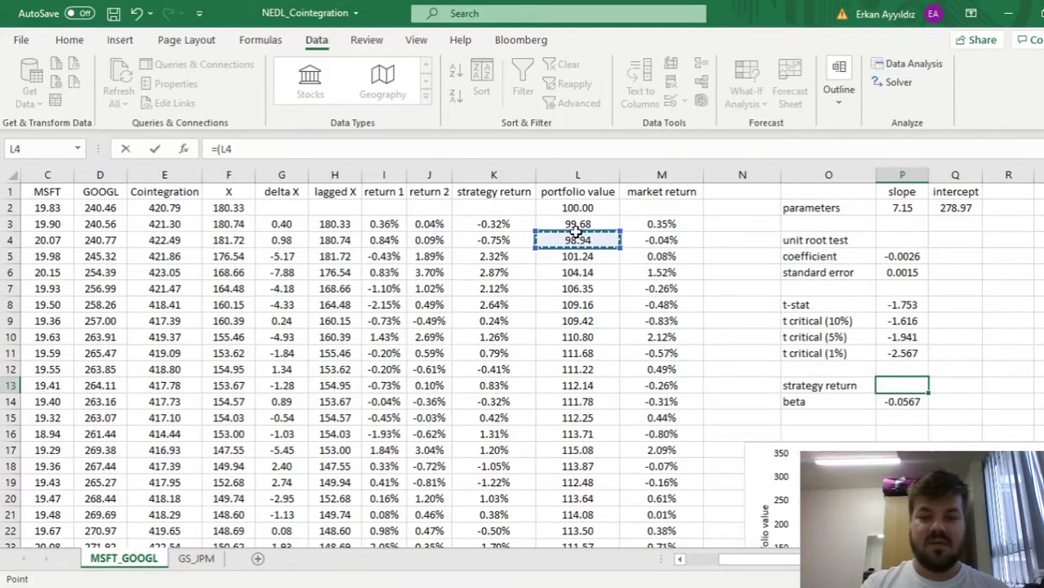
key(ctrl+Down)
text(/)
click(583, 305)
key(ctrl+Up)
key(Down)
text())
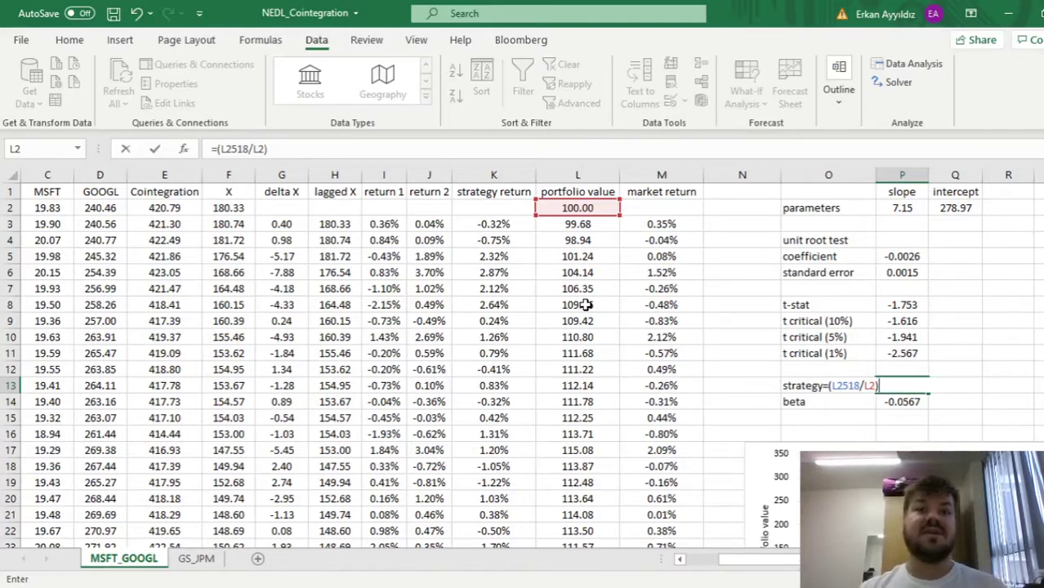
text(^)
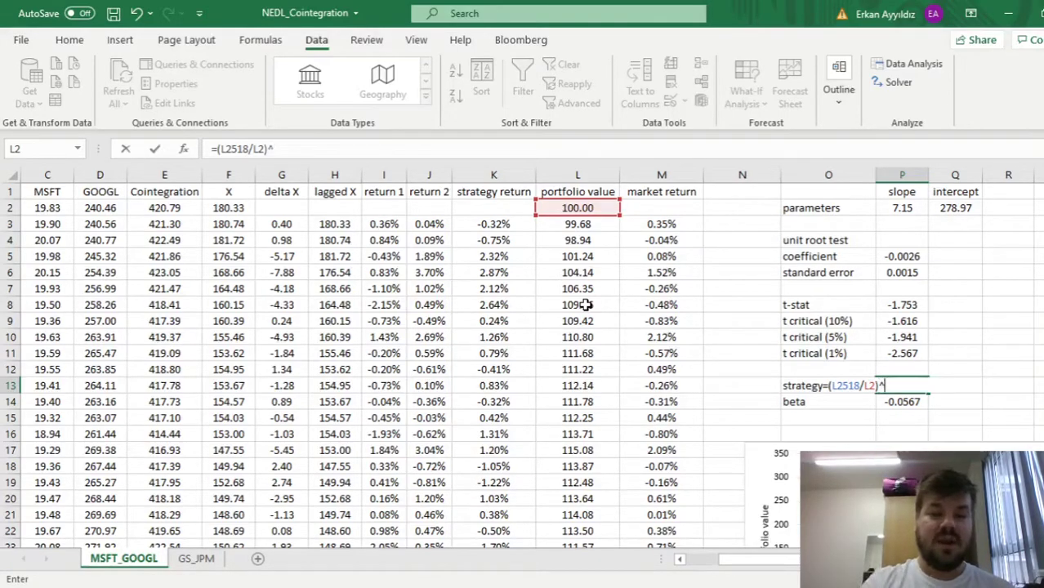
text((1/10))
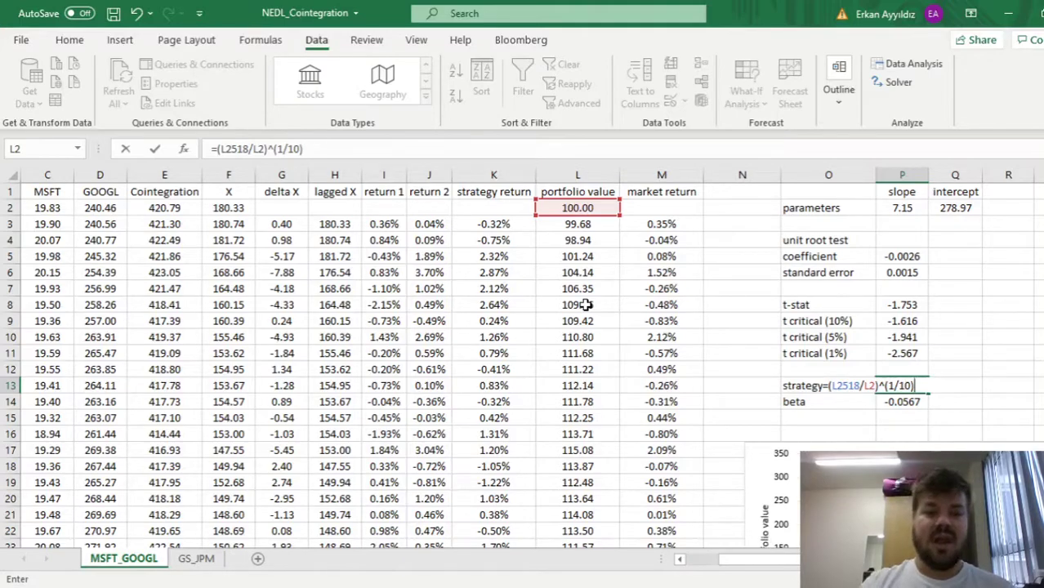
text(-1)
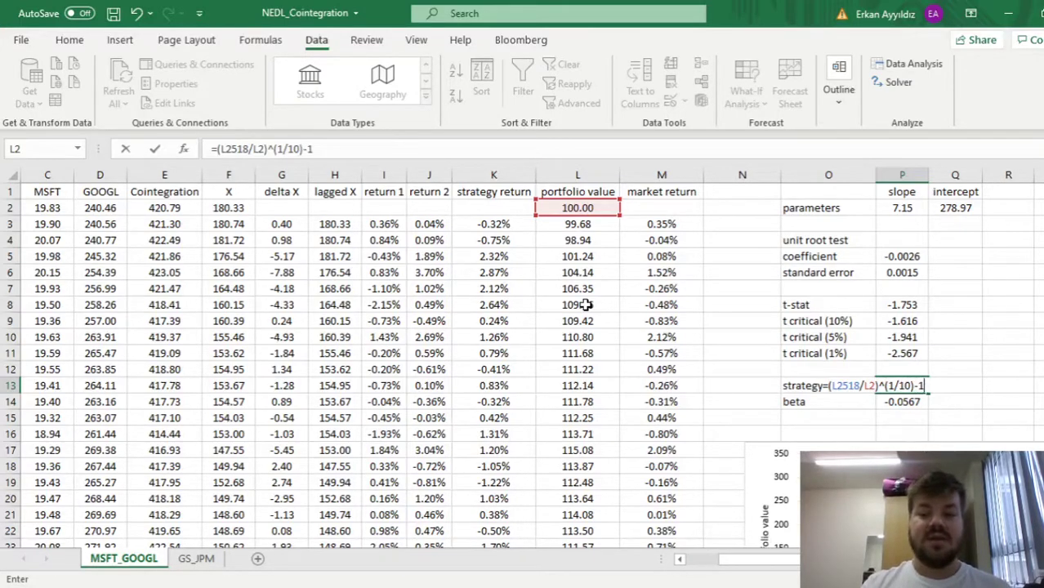
key(Return)
key(Up)
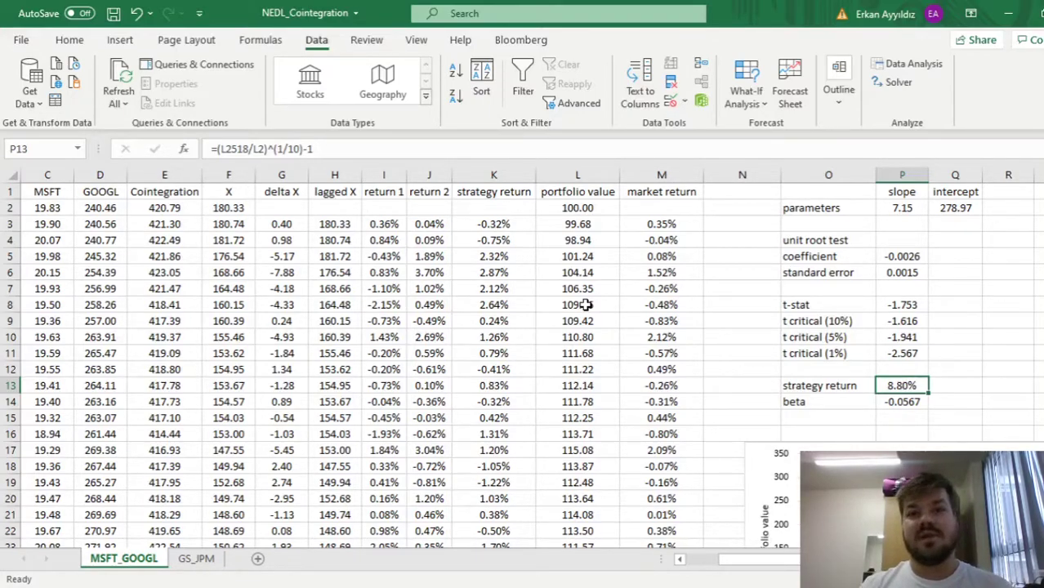
Examine the portfolio value chart alongside the strategy return, beta and market return column.
key(Down)
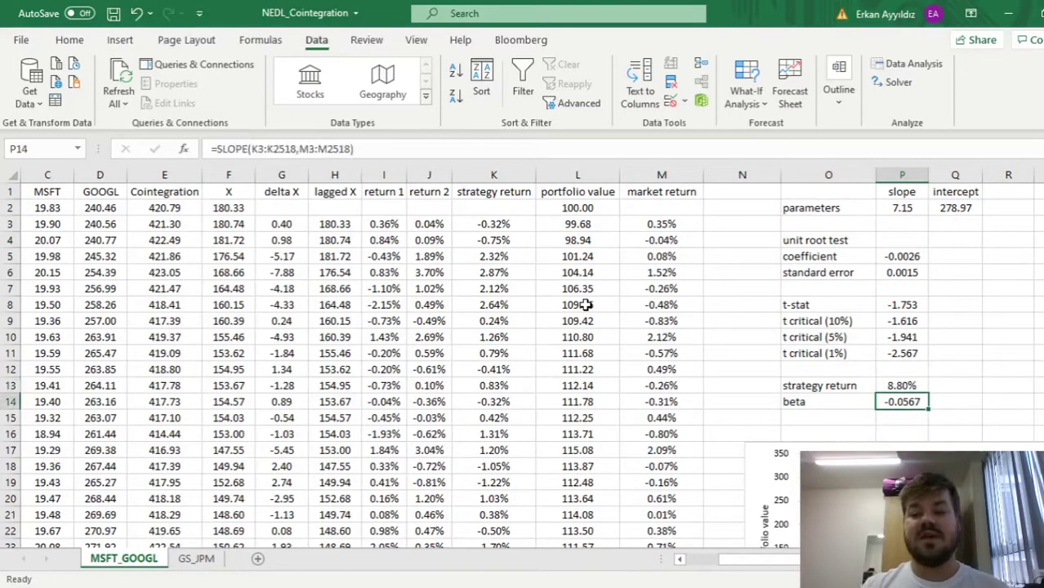
key(Down)
key(Down)
key(Down)
key(Down)
key(Down)
key(Down)
key(Down)
key(Down)
key(Down)
key(Down)
key(Down)
key(Down)
key(Down)
key(Down)
key(Down)
key(Down)
key(Down)
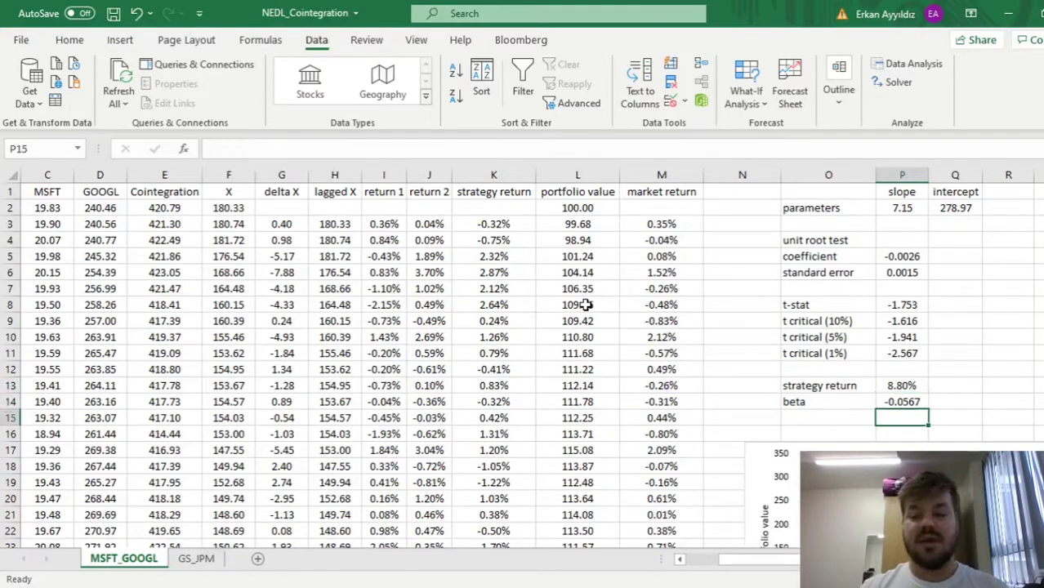
drag(720, 326, 940, 327)
click(888, 271)
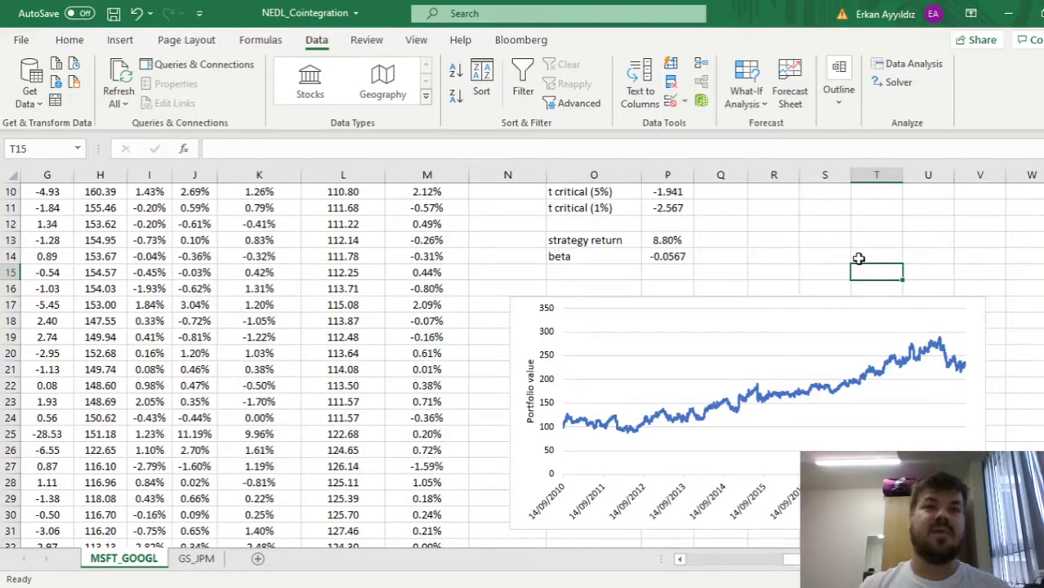
click(417, 307)
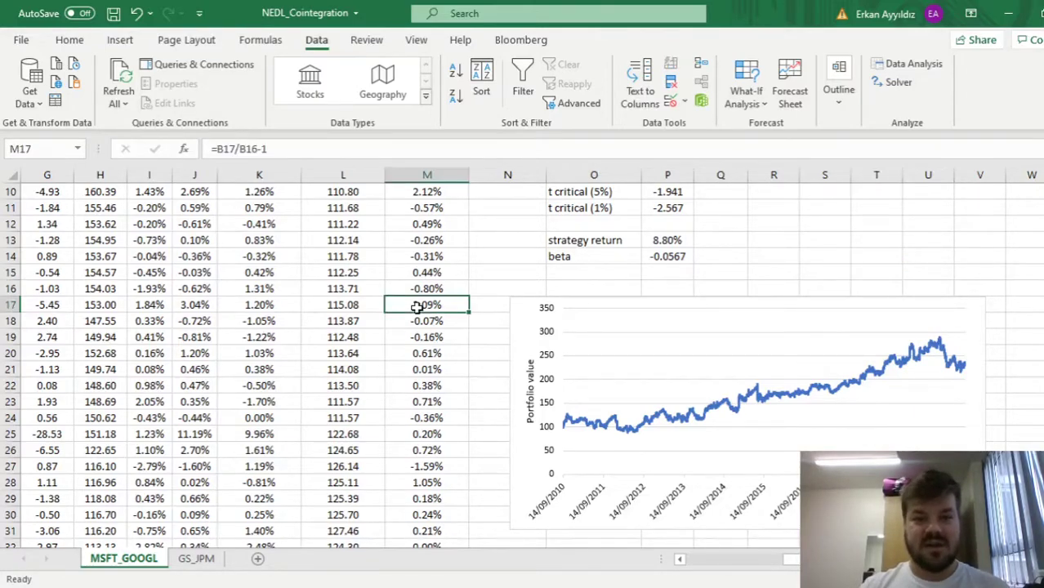
key(ctrl+Up)
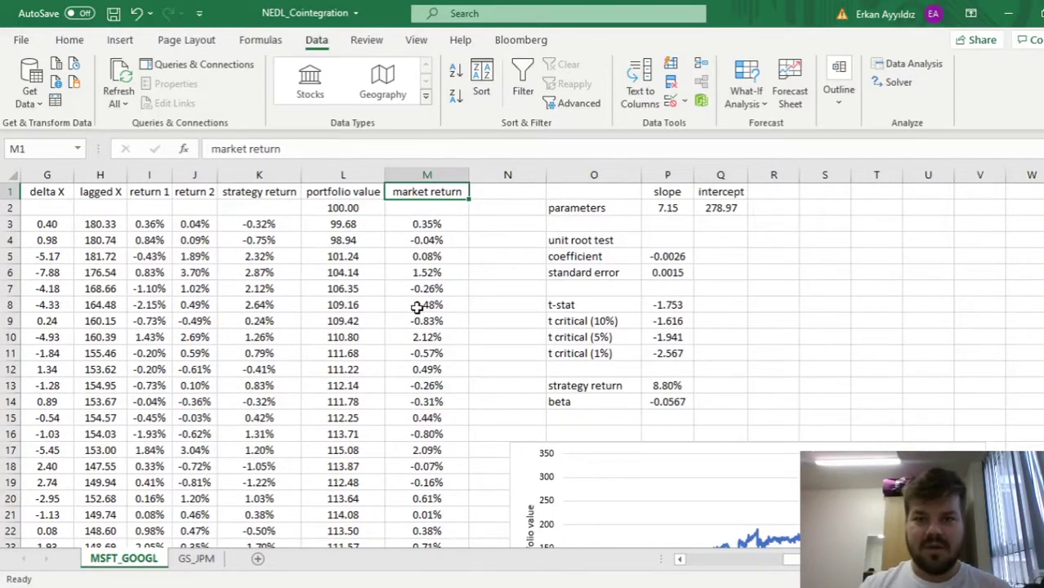
Run Solver with the GRG Nonlinear method to minimise the t-stat in P8 by changing the slope in P2.
click(655, 209)
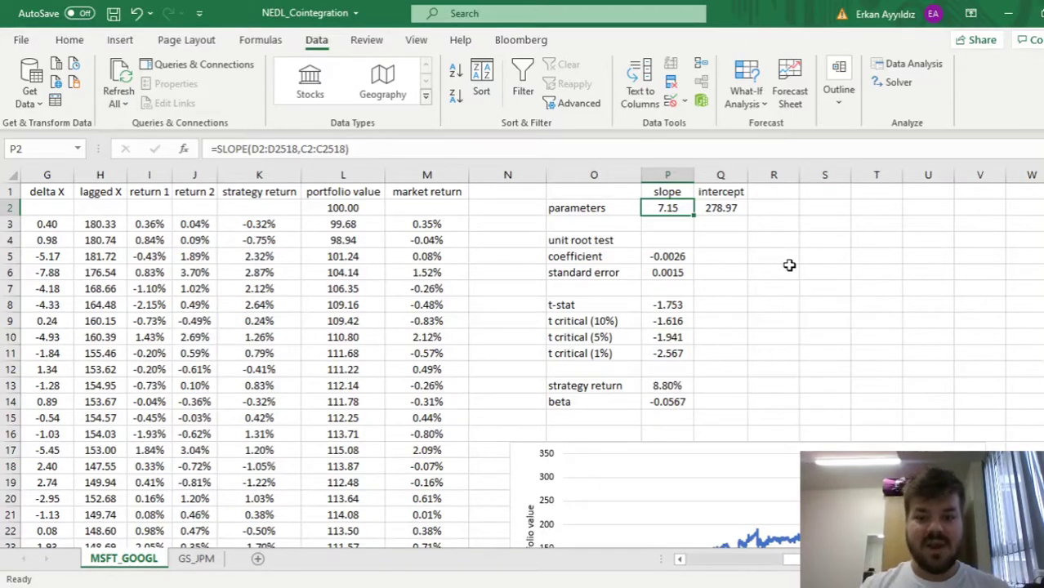
click(661, 303)
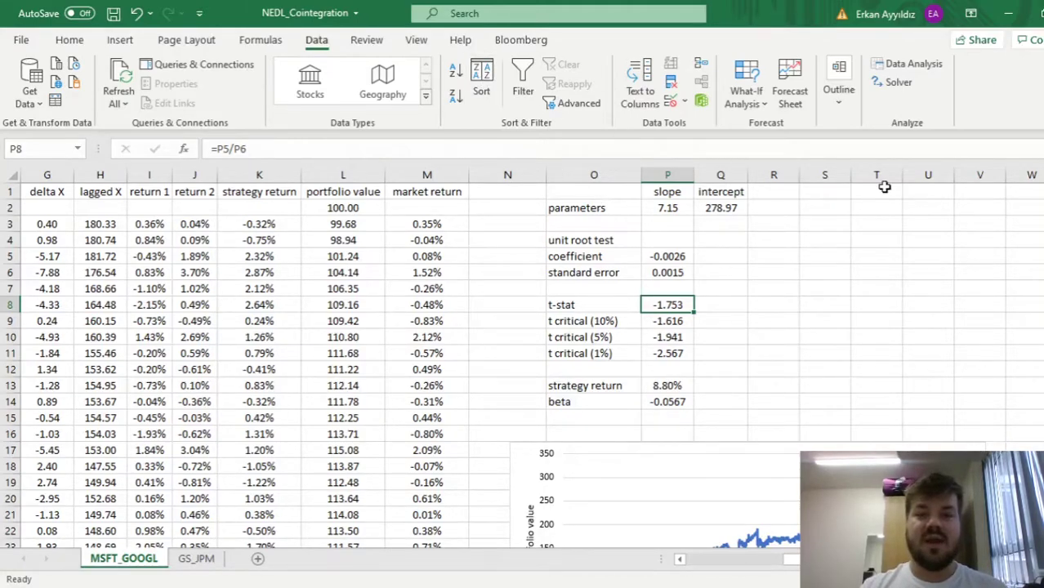
click(896, 82)
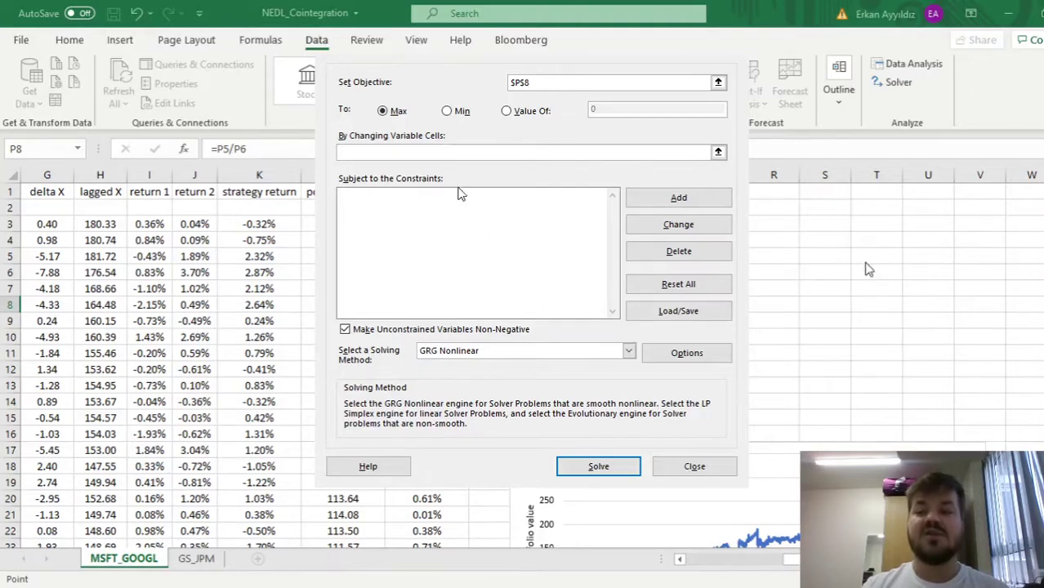
click(449, 111)
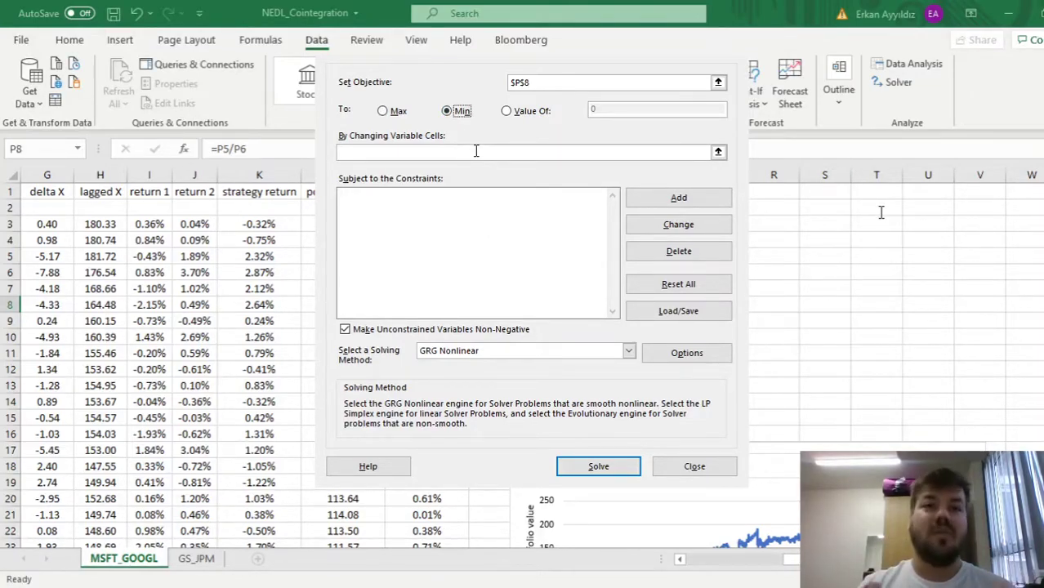
click(476, 152)
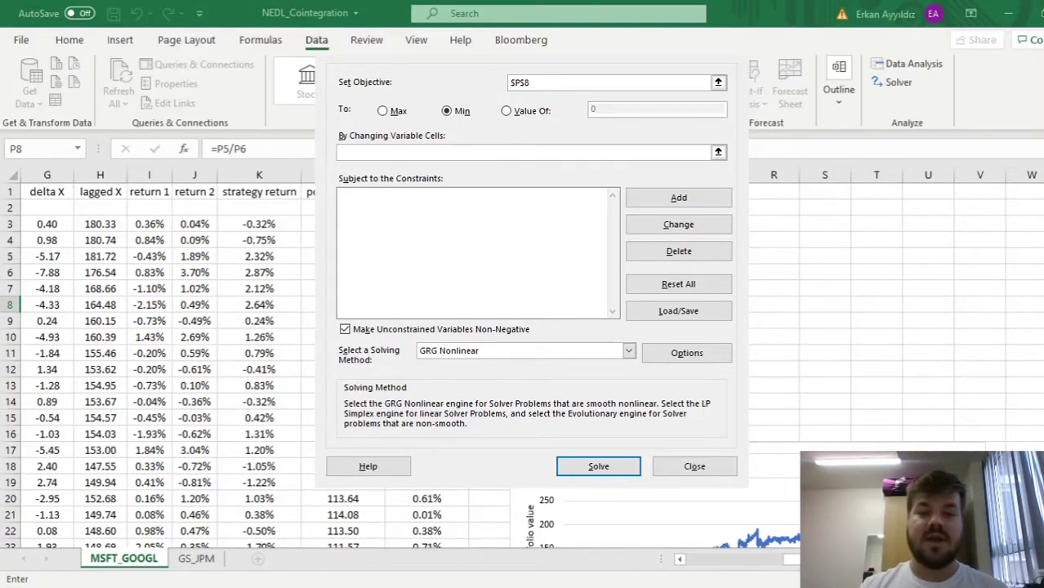
key(Up)
key(Up)
key(Up)
key(Up)
key(Up)
key(Up)
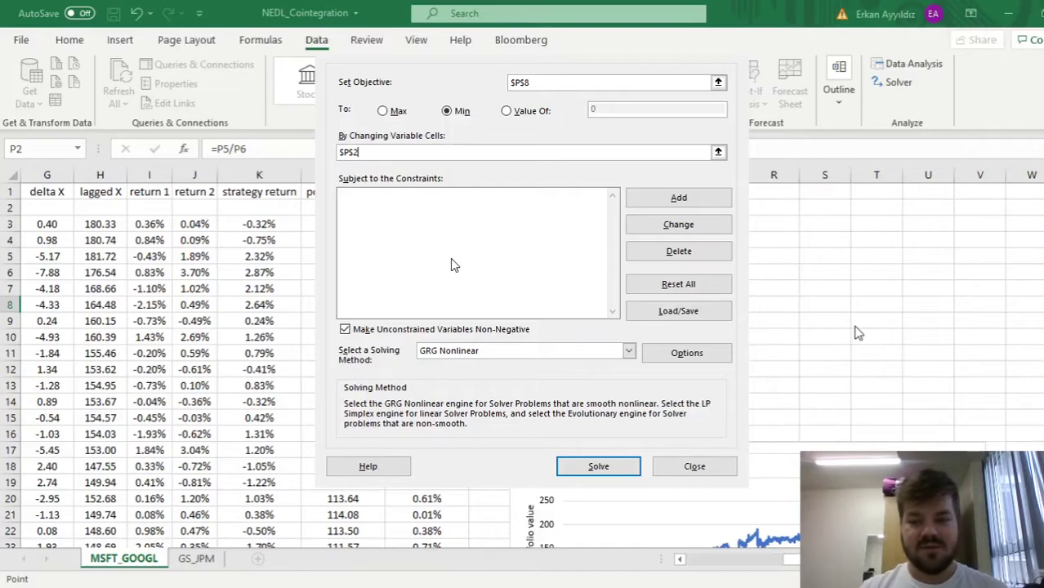
click(588, 476)
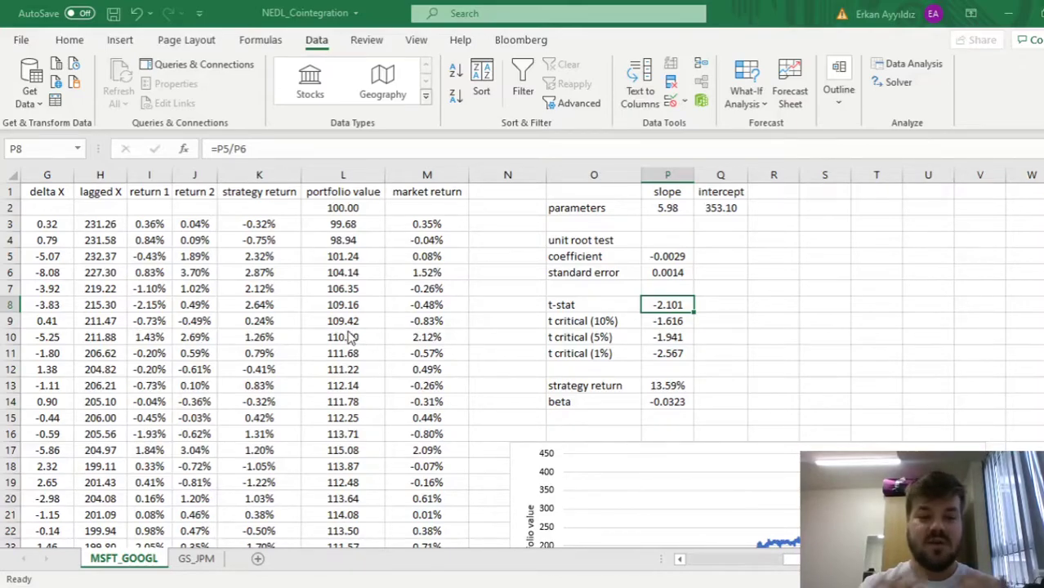
click(825, 287)
Inspect the solved slope in P2 and the portfolio values, and compare the t-stat in P8 with the 5% critical value.
click(666, 209)
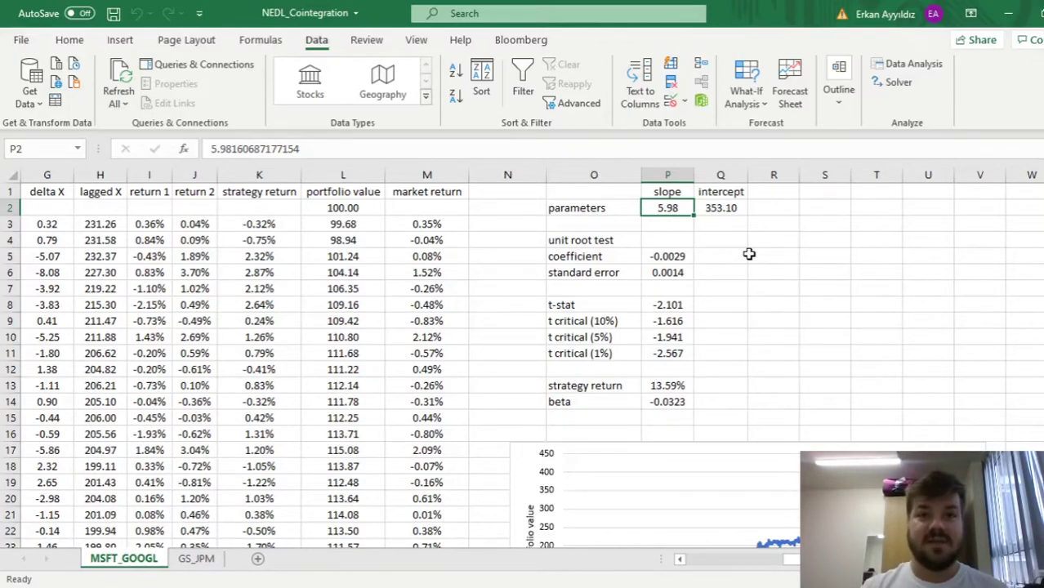
click(812, 256)
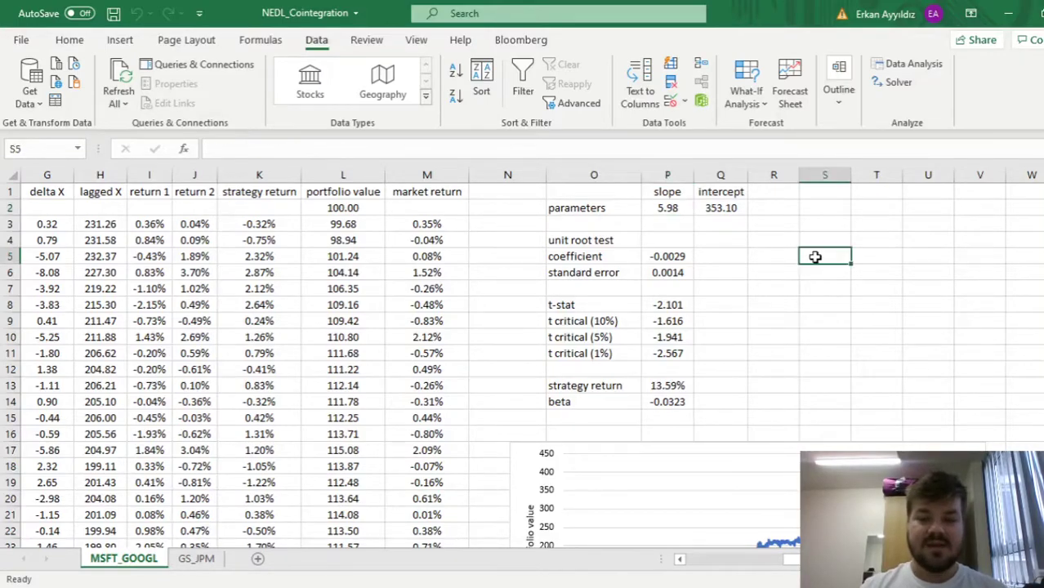
click(356, 241)
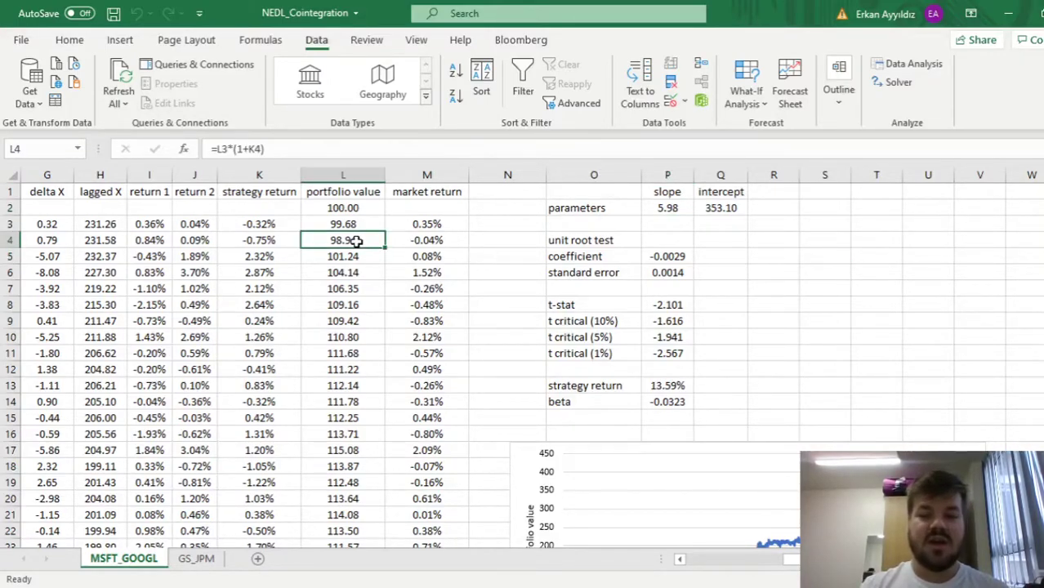
click(674, 304)
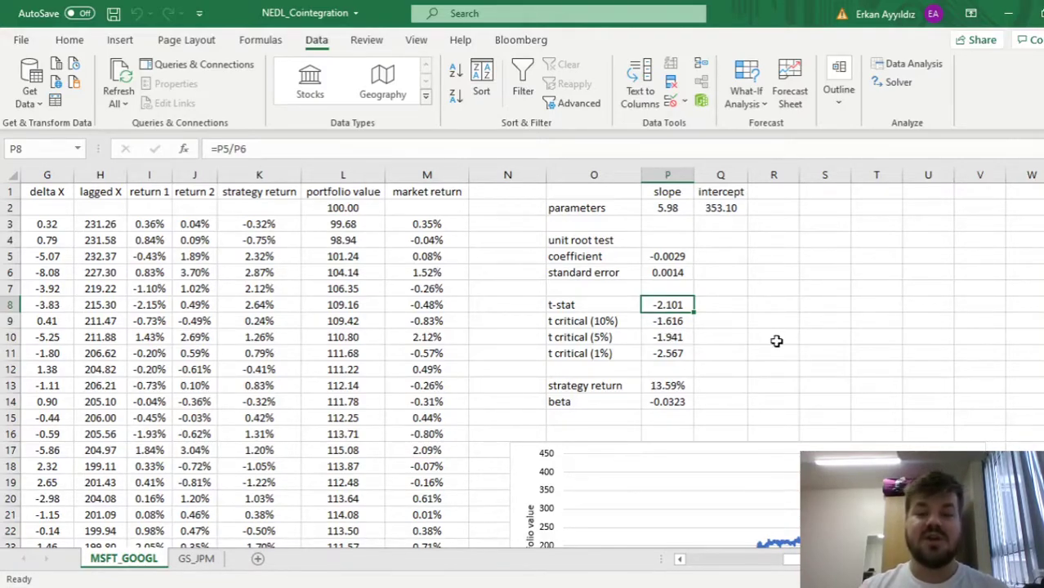
click(686, 336)
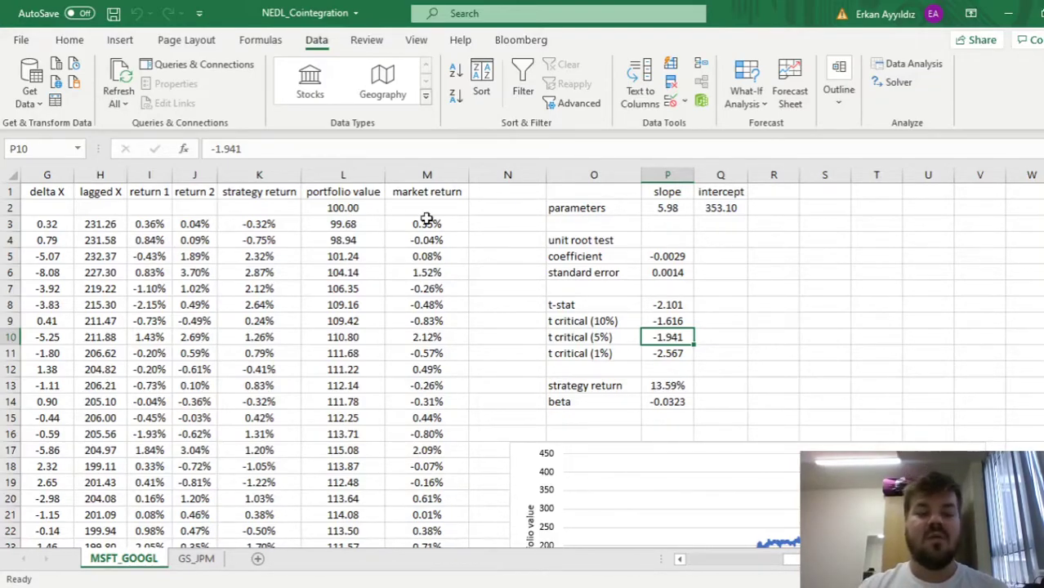
click(1008, 276)
key(Down)
key(Down)
key(Down)
key(Down)
key(Down)
key(Down)
key(Down)
key(Down)
key(Down)
key(Down)
key(Down)
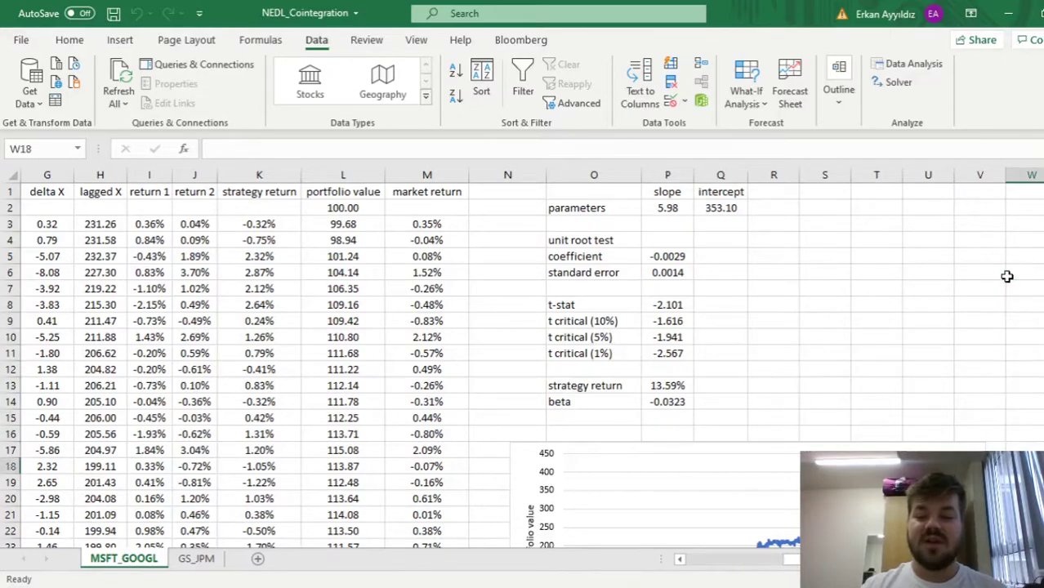
Examine the portfolio value chart below the beta for the strategy with the optimised slope.
key(Down)
key(Down)
key(Down)
key(Down)
key(Down)
key(Down)
key(Down)
key(Down)
key(Down)
key(Down)
key(Down)
key(Down)
key(Down)
key(Down)
key(Down)
key(Down)
key(Down)
click(1034, 275)
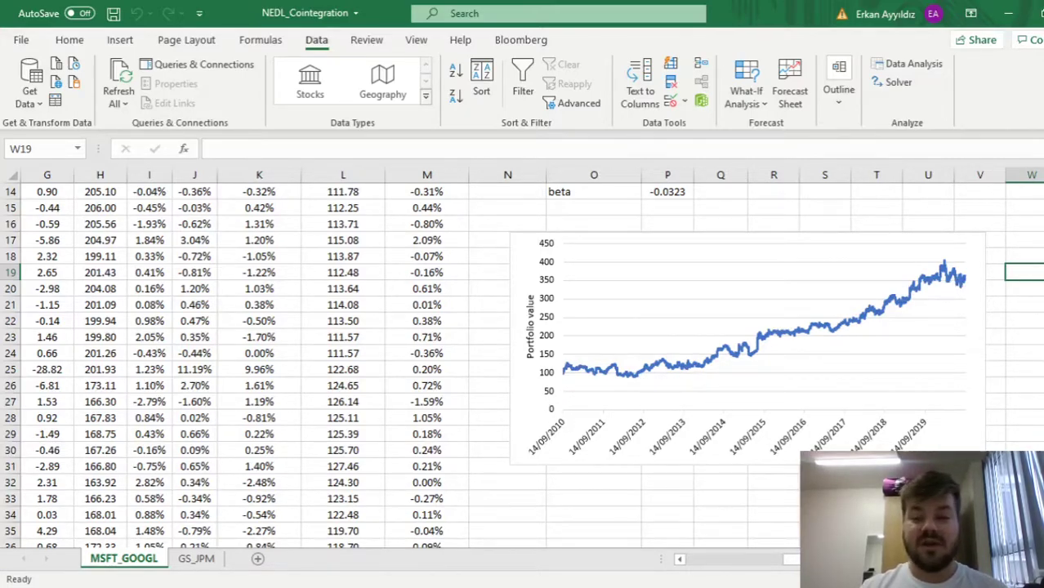
key(ctrl+Up)
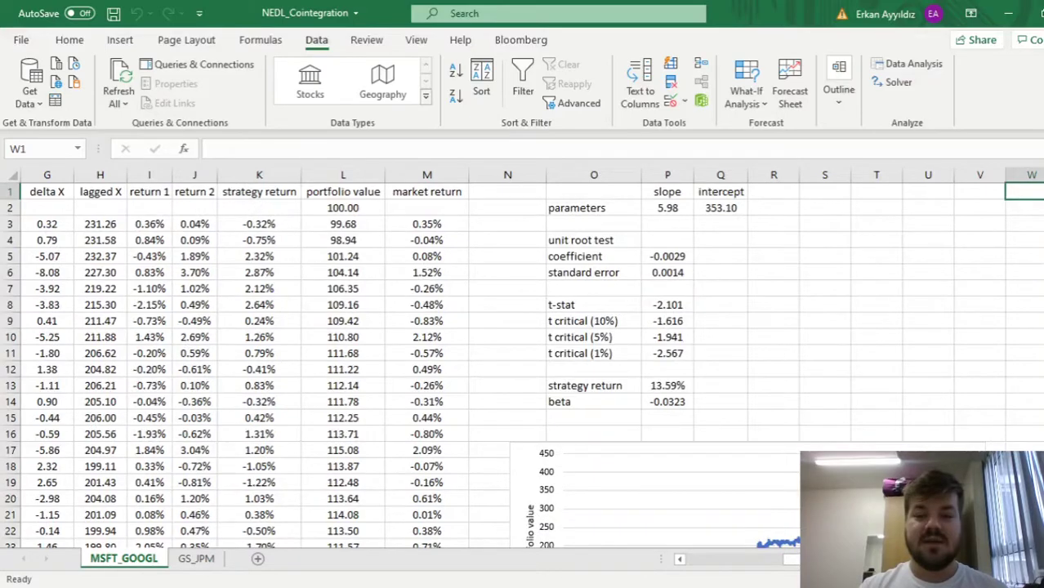
Review the strategy return in P13 and the beta in P14 against the market return column.
click(669, 370)
click(677, 387)
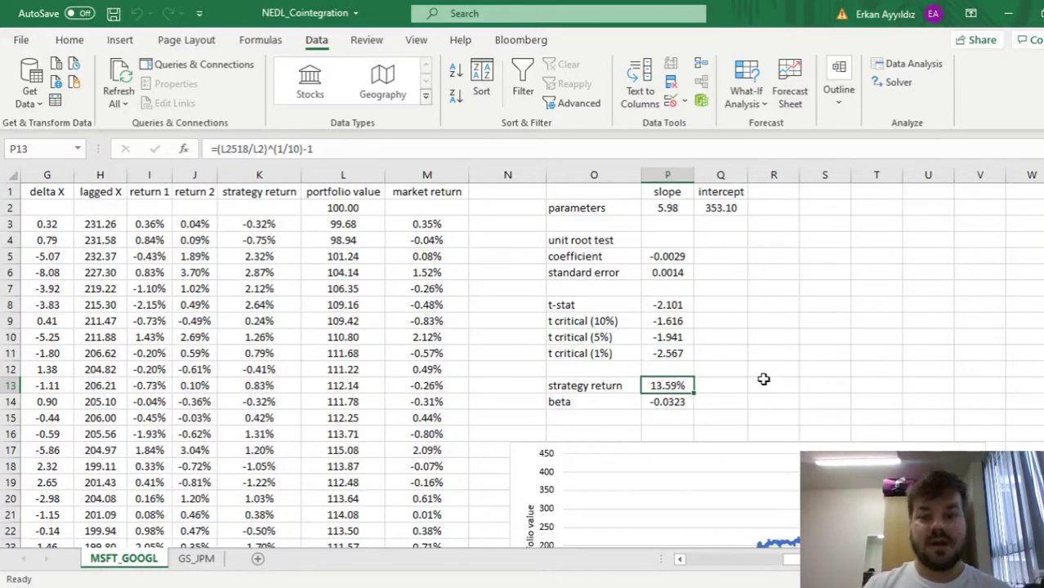
click(670, 400)
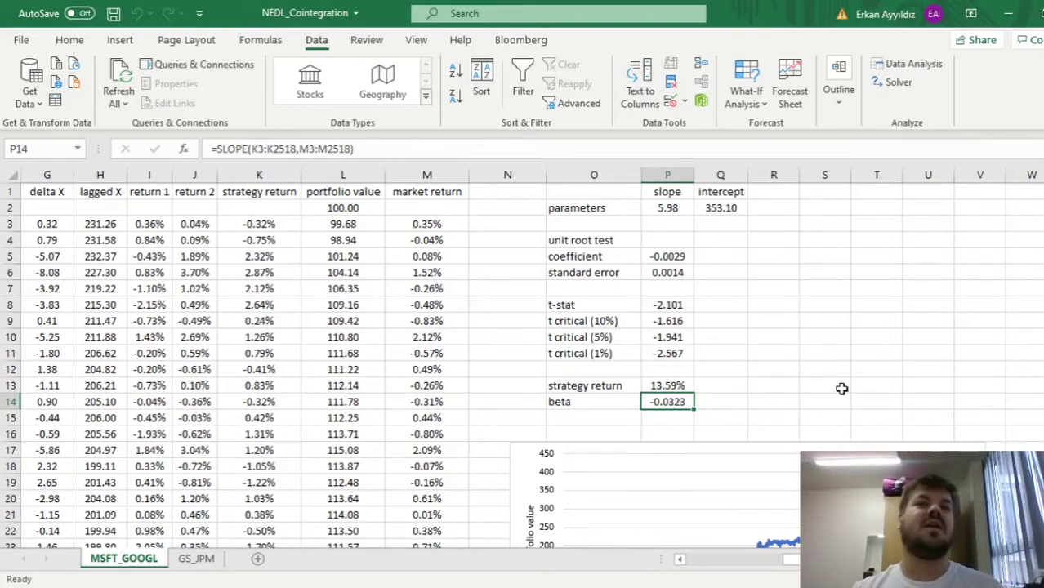
click(425, 238)
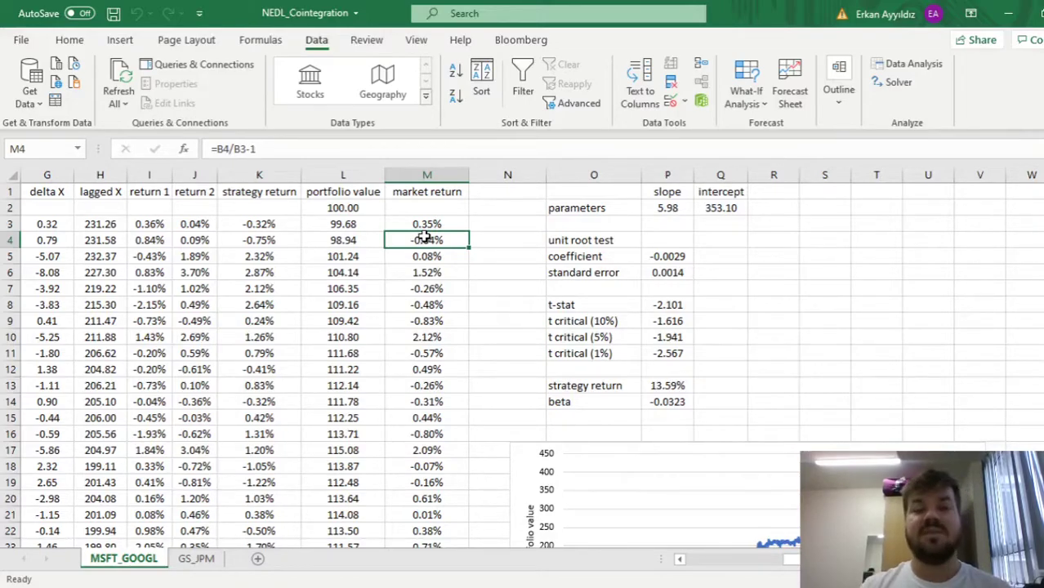
click(670, 399)
click(667, 388)
click(668, 401)
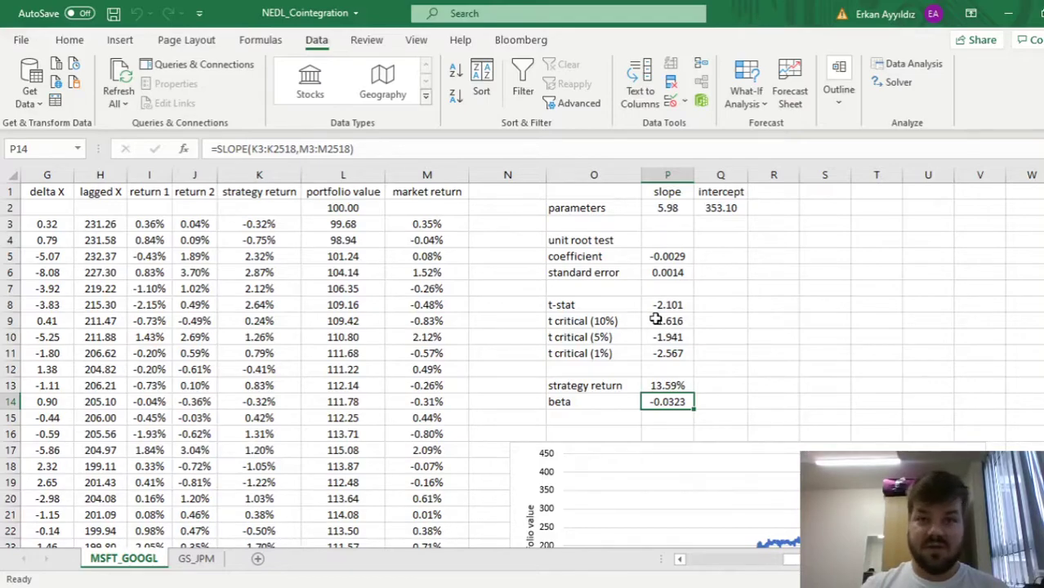
click(848, 321)
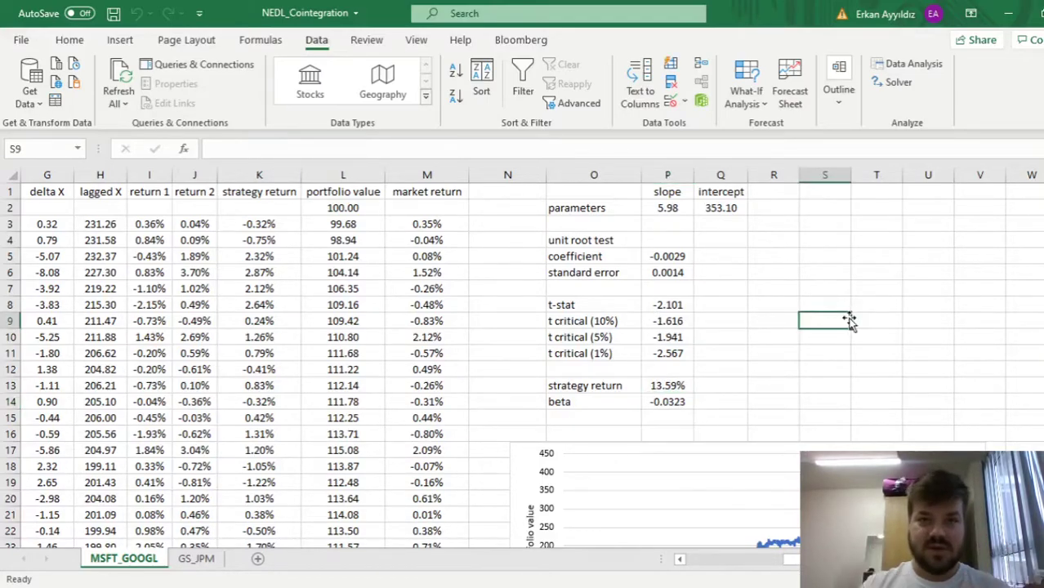